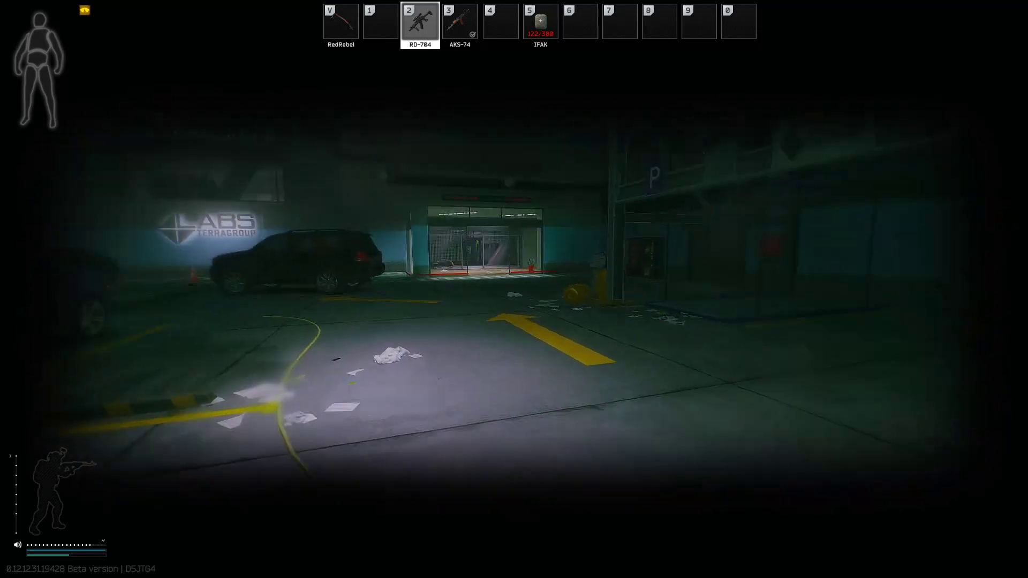
- Cross the parking garage into Labs, climb the staircase and check the backpack
{"action": "key", "text": "w"}
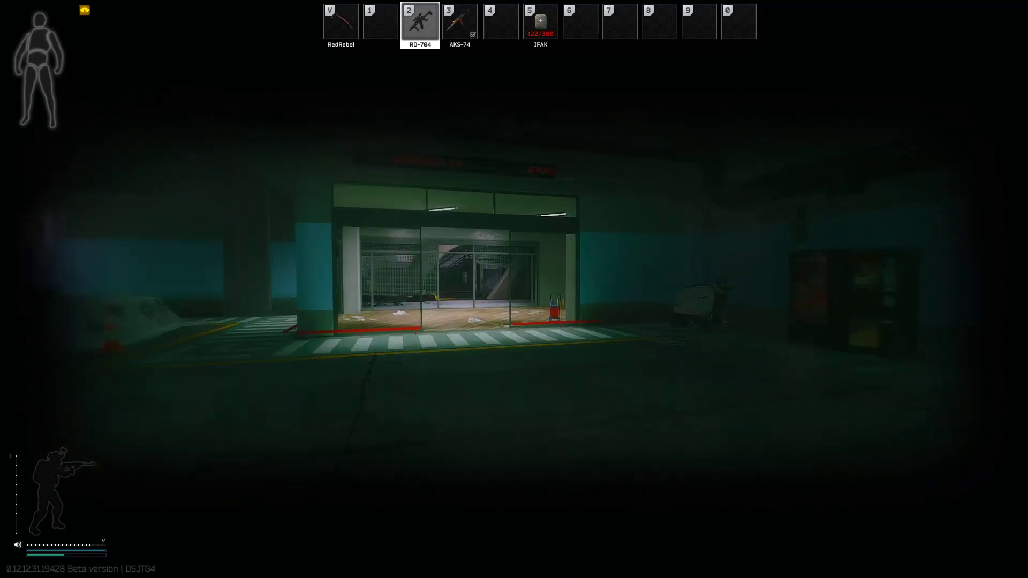
{"action": "key", "text": "w"}
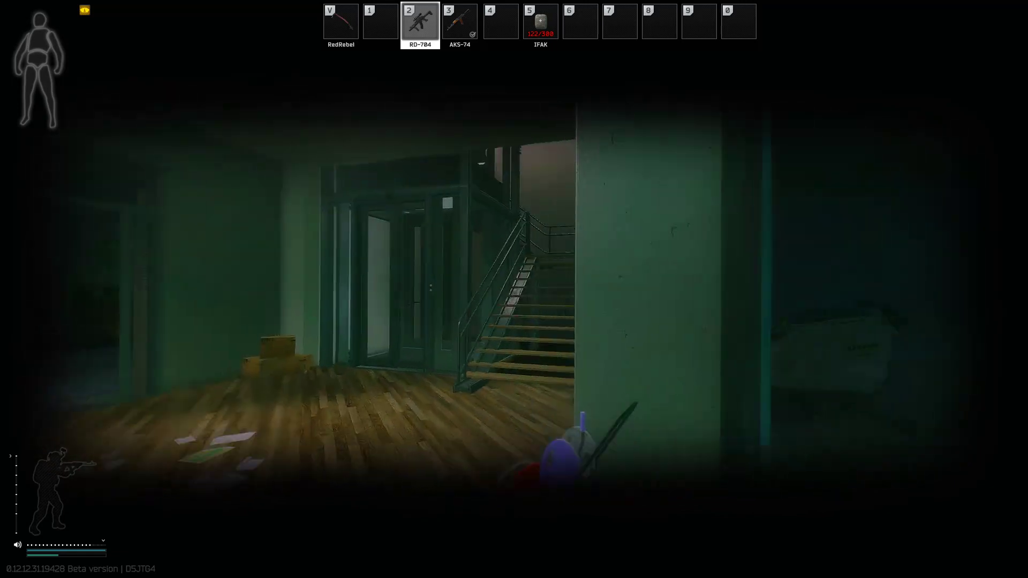
{"action": "key", "text": "w"}
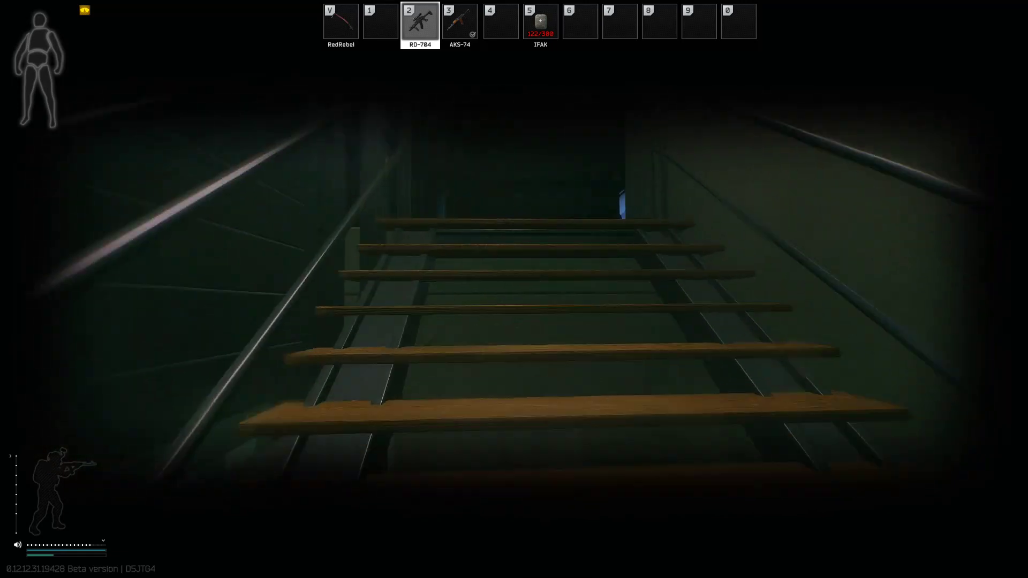
{"action": "key", "text": "w"}
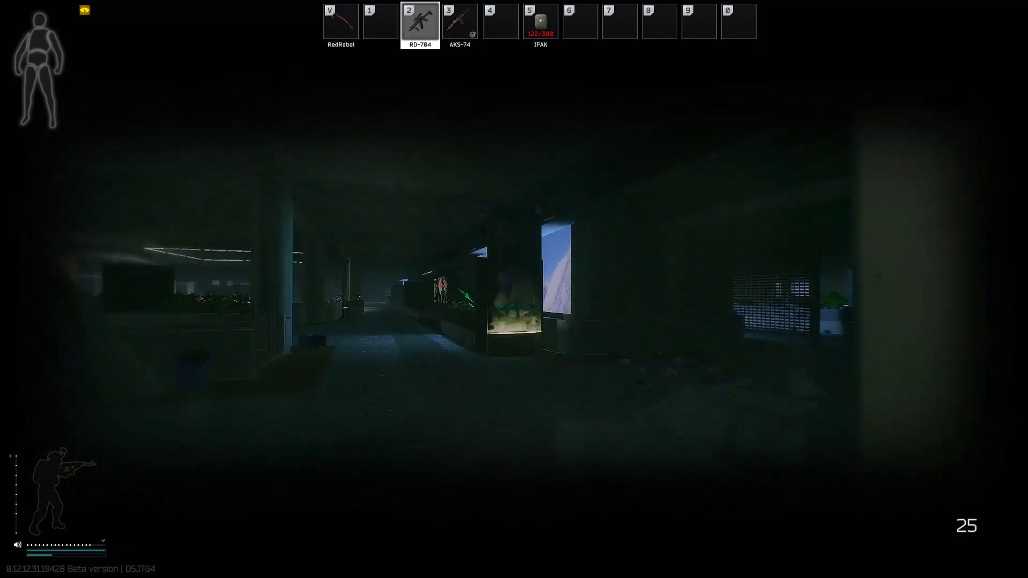
{"action": "key", "text": "w"}
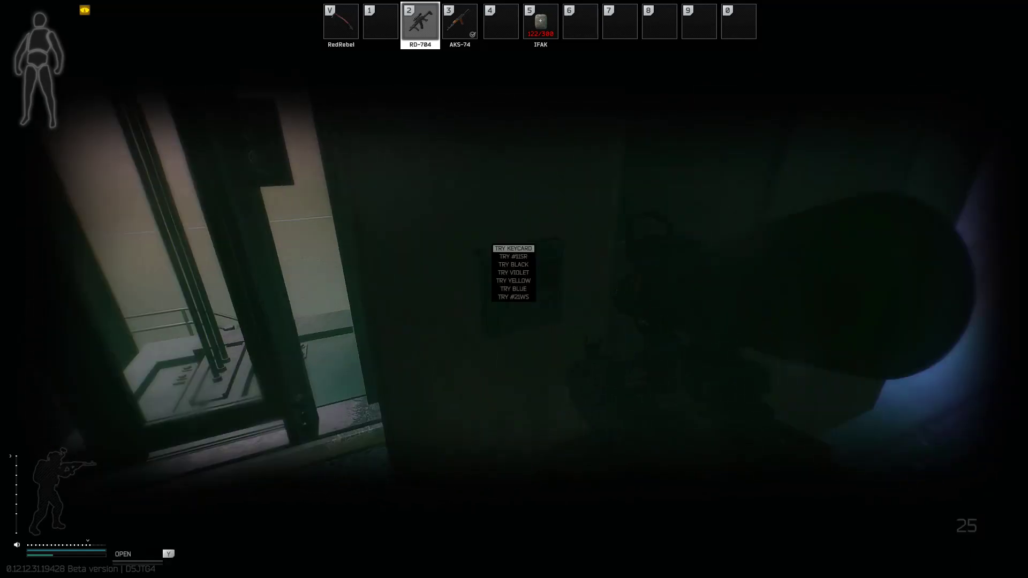
{"action": "key", "text": "Tab"}
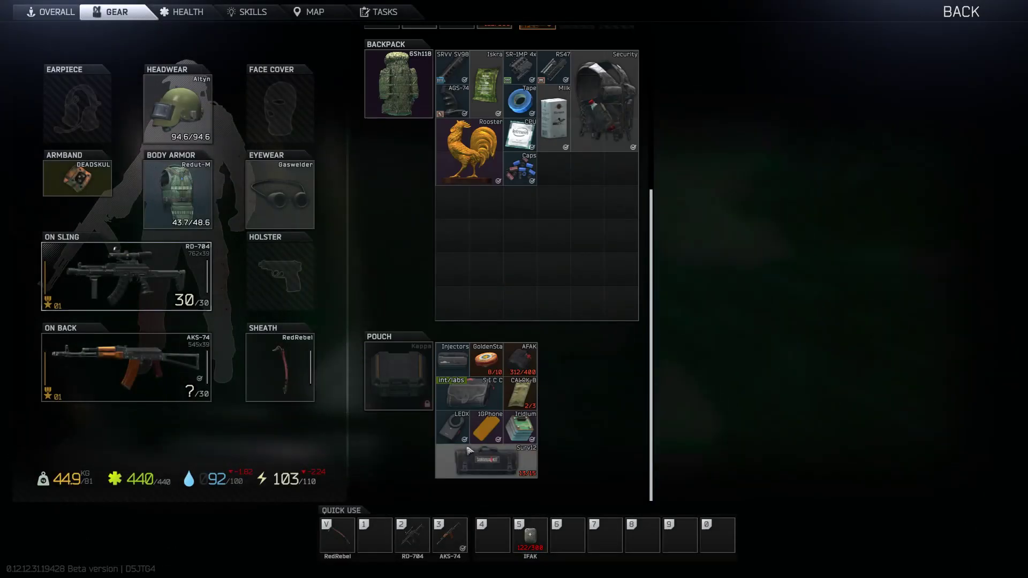
{"action": "key", "text": "Tab"}
- Loot the office desk and stash the PC block's NF 34mm RIS mount in the backpack
{"action": "key", "text": "w"}
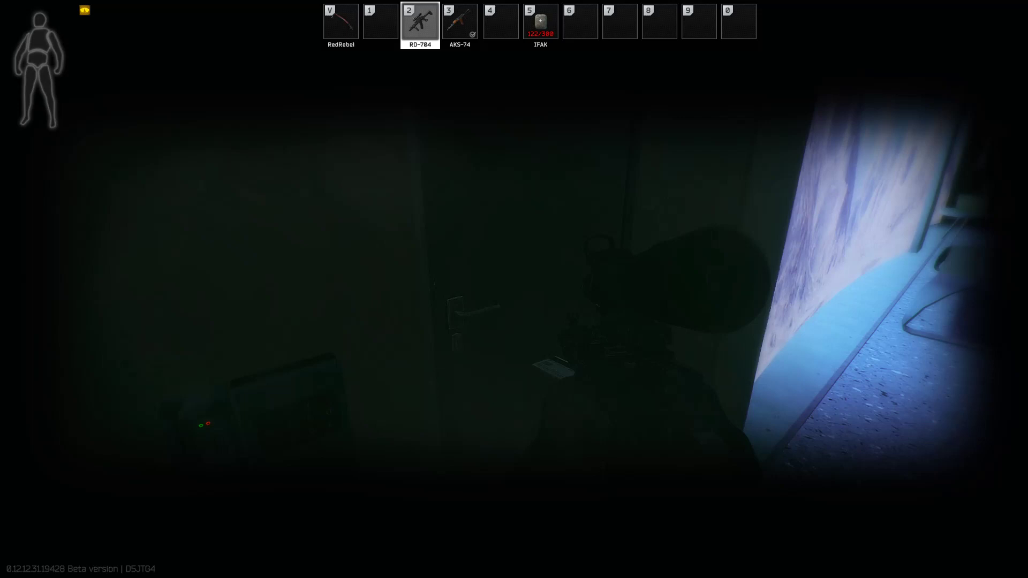
{"action": "key", "text": "w"}
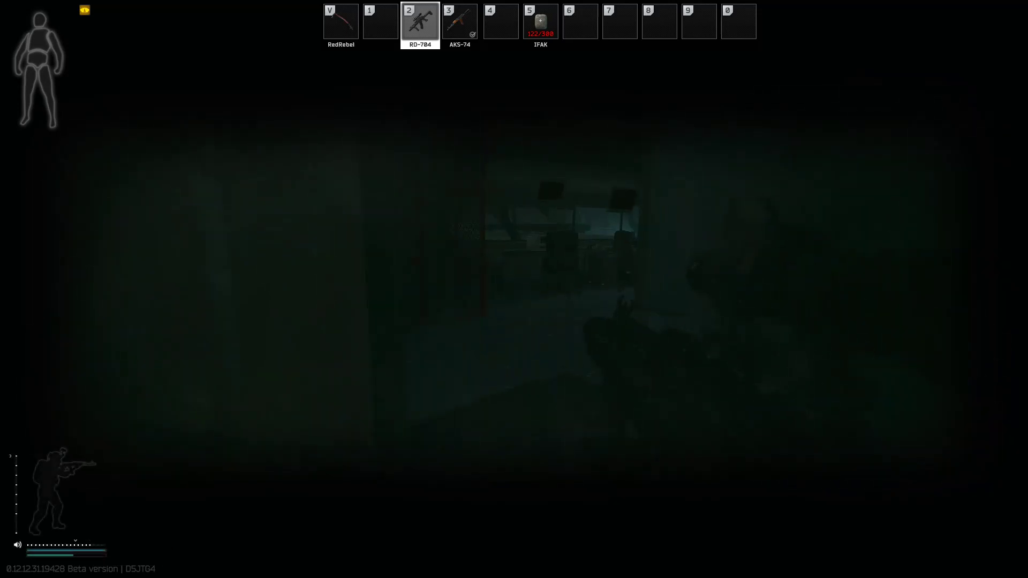
{"action": "key", "text": "w"}
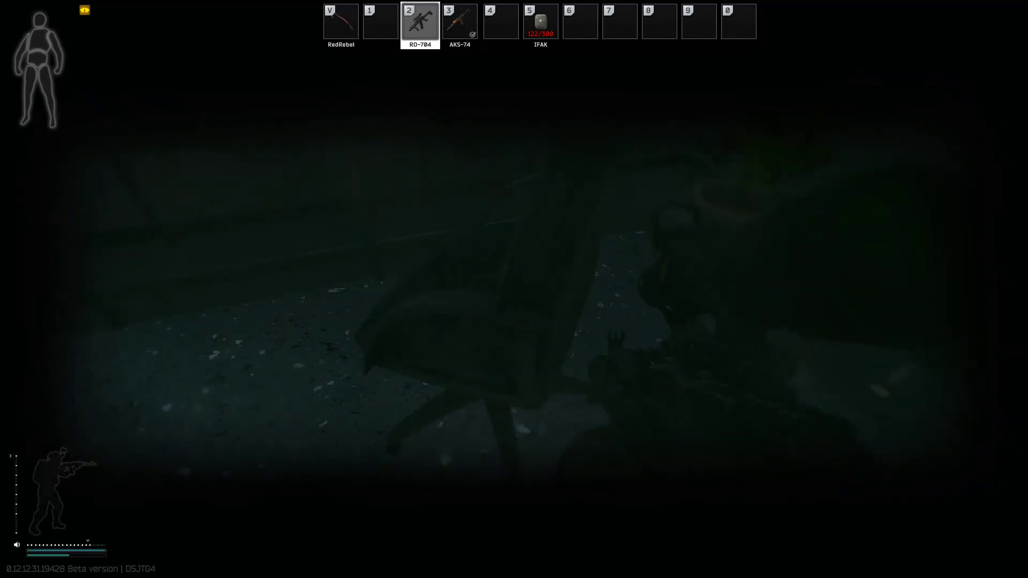
{"action": "key", "text": "w"}
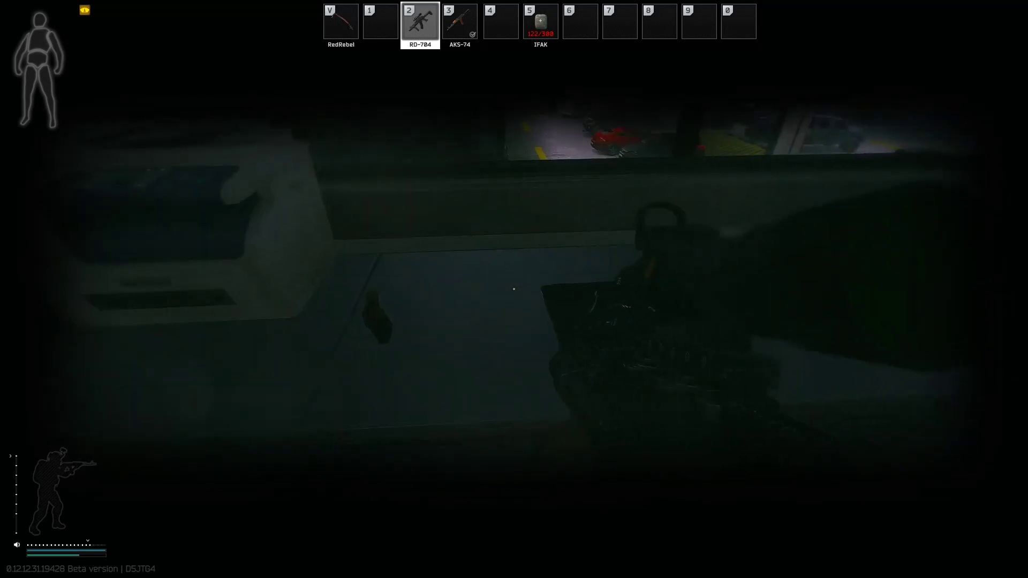
{"action": "key", "text": "f"}
{"action": "key", "text": "w"}
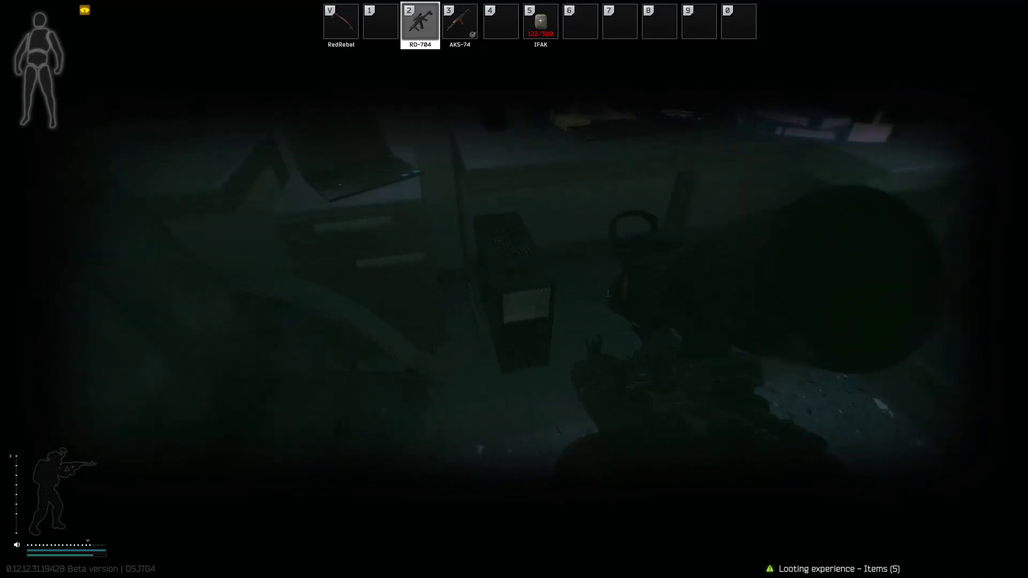
{"action": "key", "text": "f"}
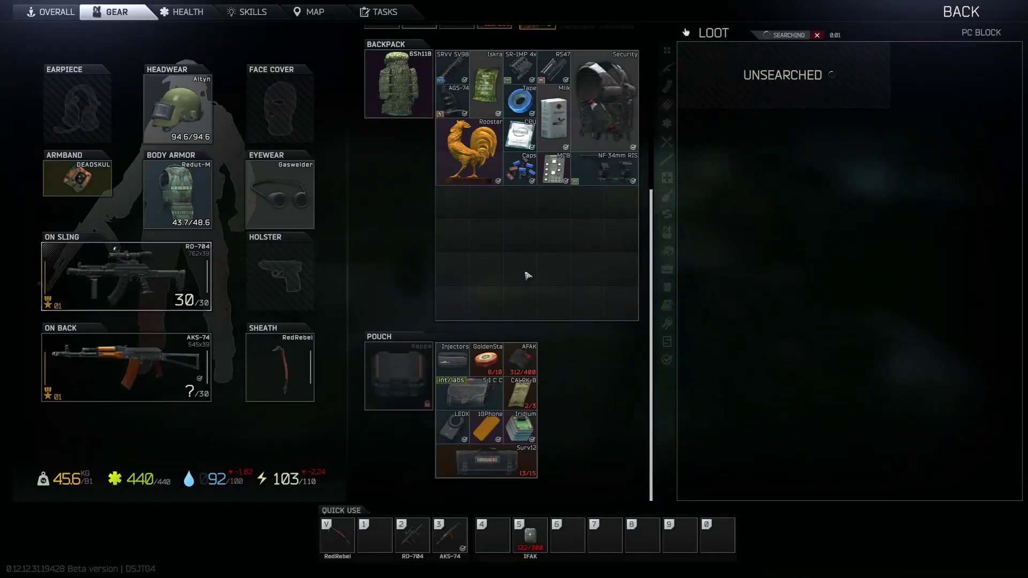
{"action": "scroll", "coordinate": [496, 265], "scroll_direction": "up", "scroll_amount": 3}
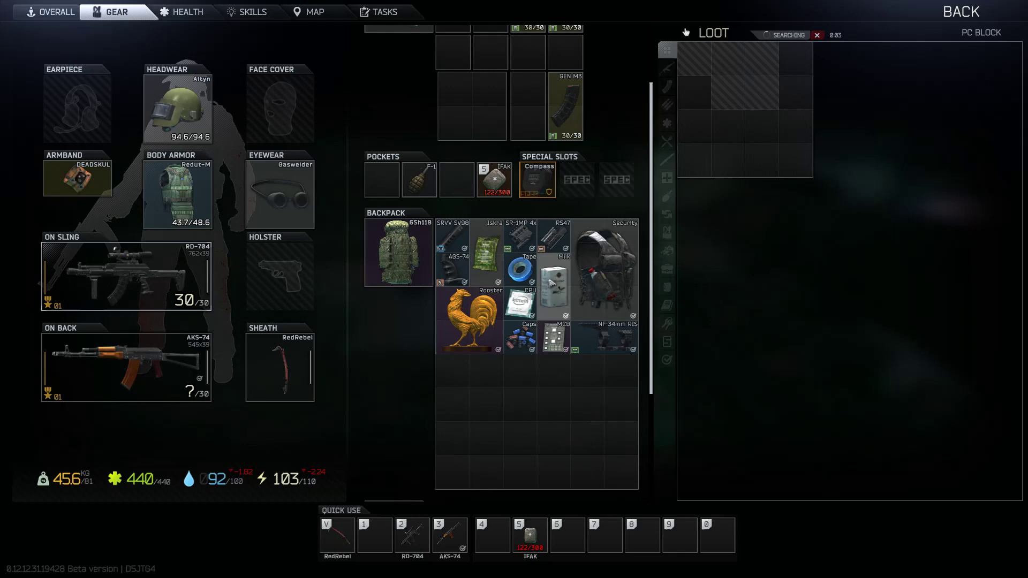
{"action": "scroll", "coordinate": [551, 279], "scroll_direction": "up", "scroll_amount": 1}
{"action": "left_click", "coordinate": [747, 80], "text": "ctrl"}
{"action": "key", "text": "Tab"}
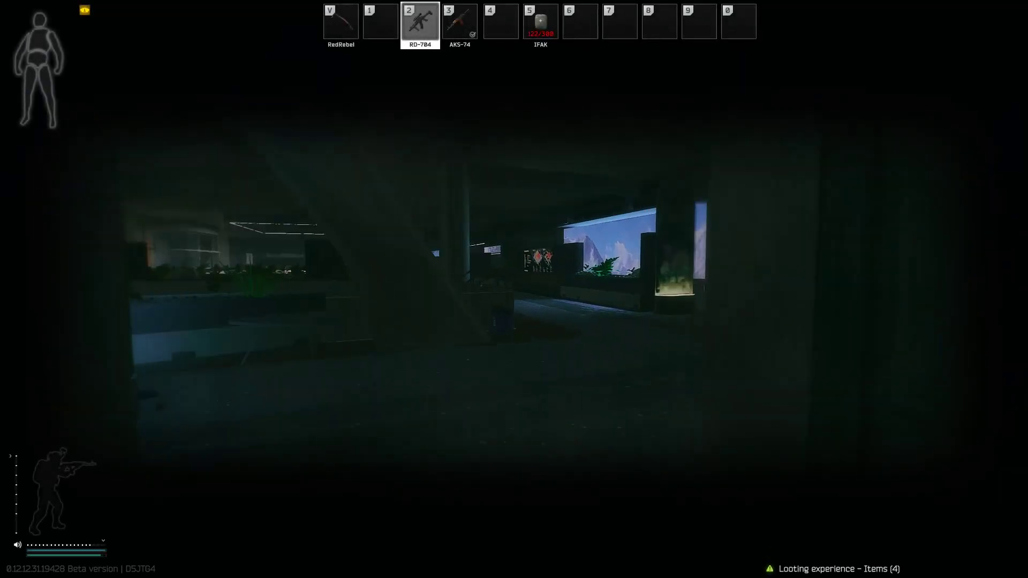
- Go down into the atrium, around the curved LABS wall and past the planters
{"action": "key", "text": "w"}
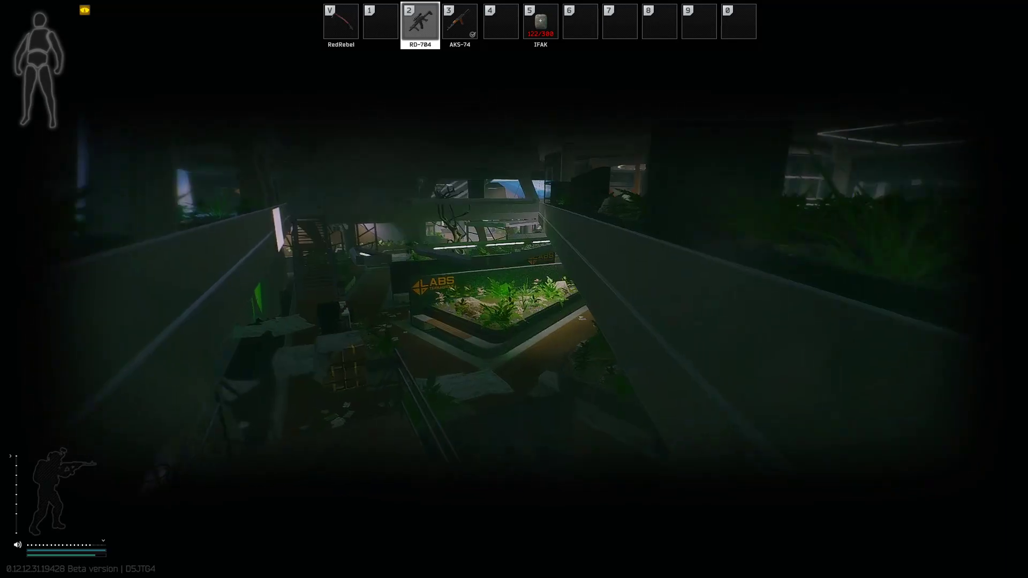
{"action": "key", "text": "w"}
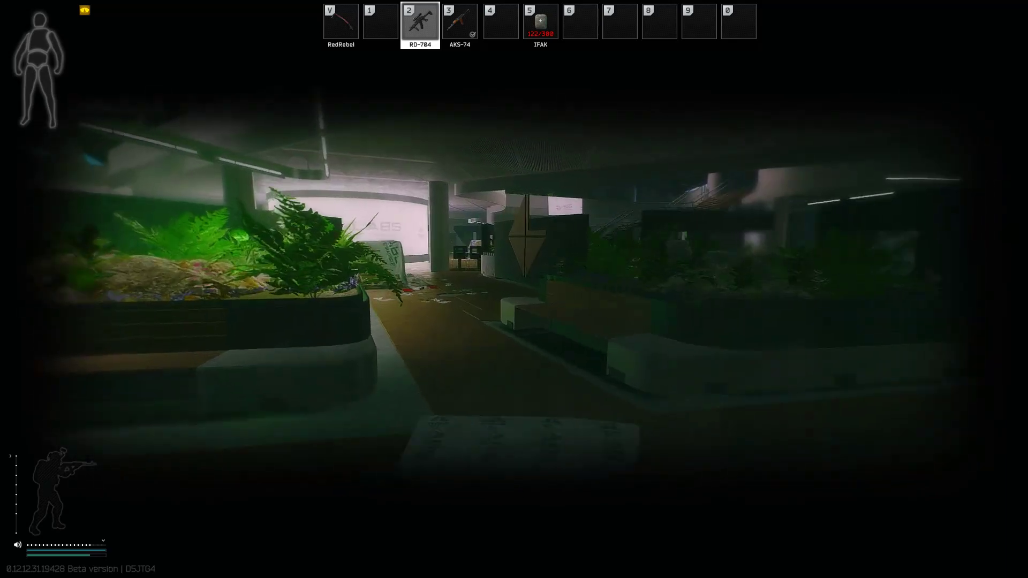
{"action": "key", "text": "w"}
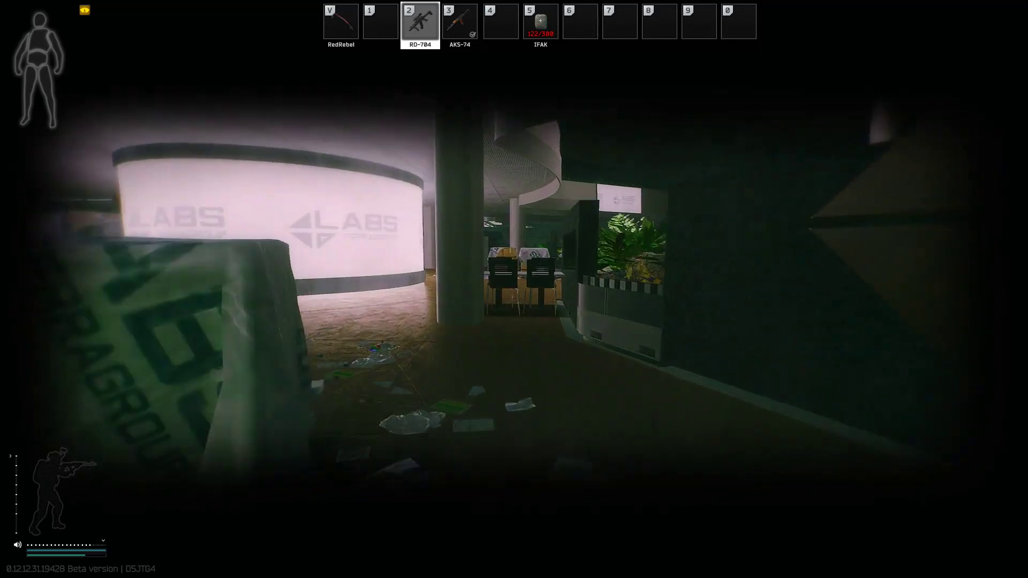
{"action": "key", "text": "w"}
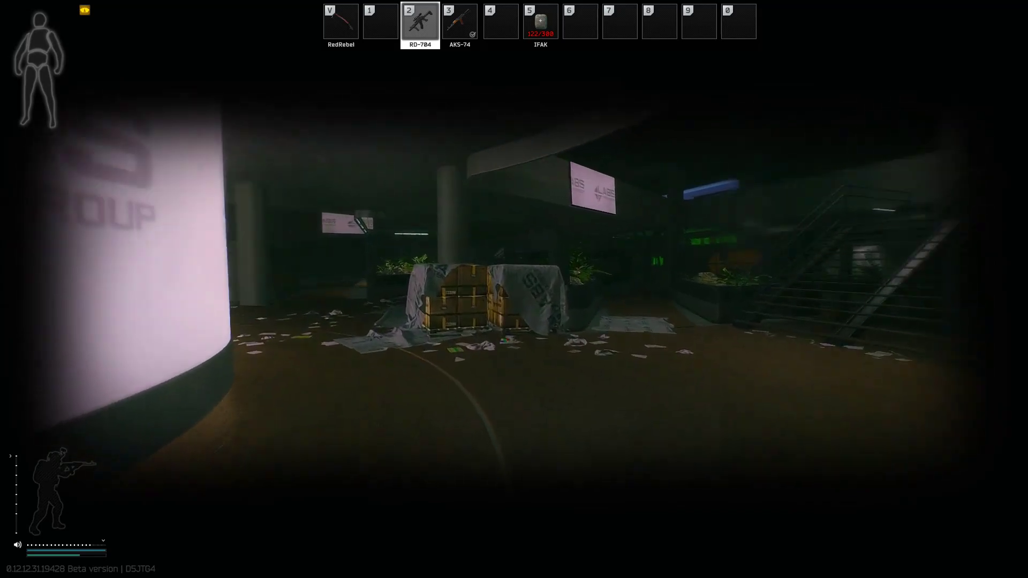
{"action": "key", "text": "w"}
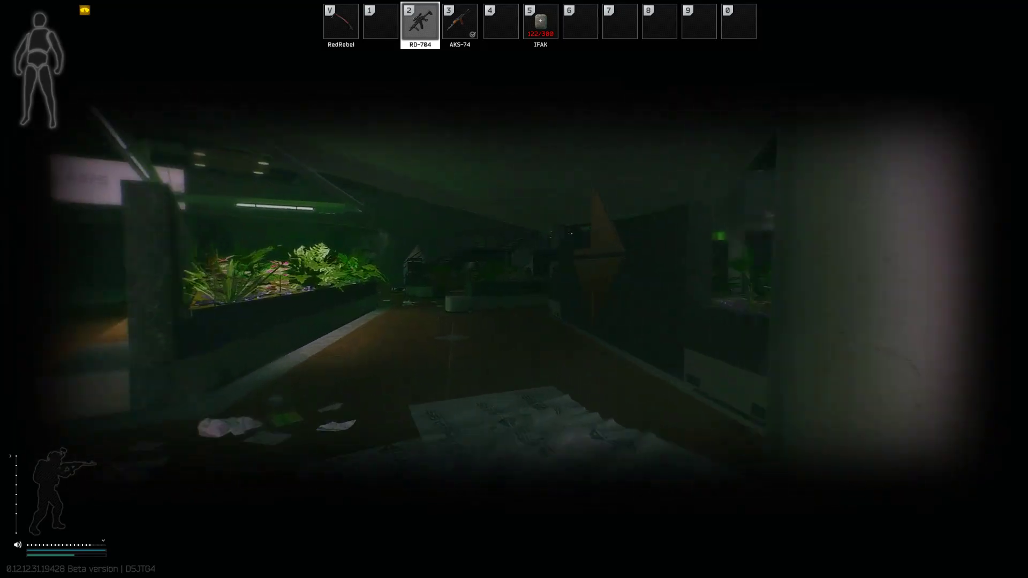
{"action": "key", "text": "w"}
{"action": "key", "text": "w"}
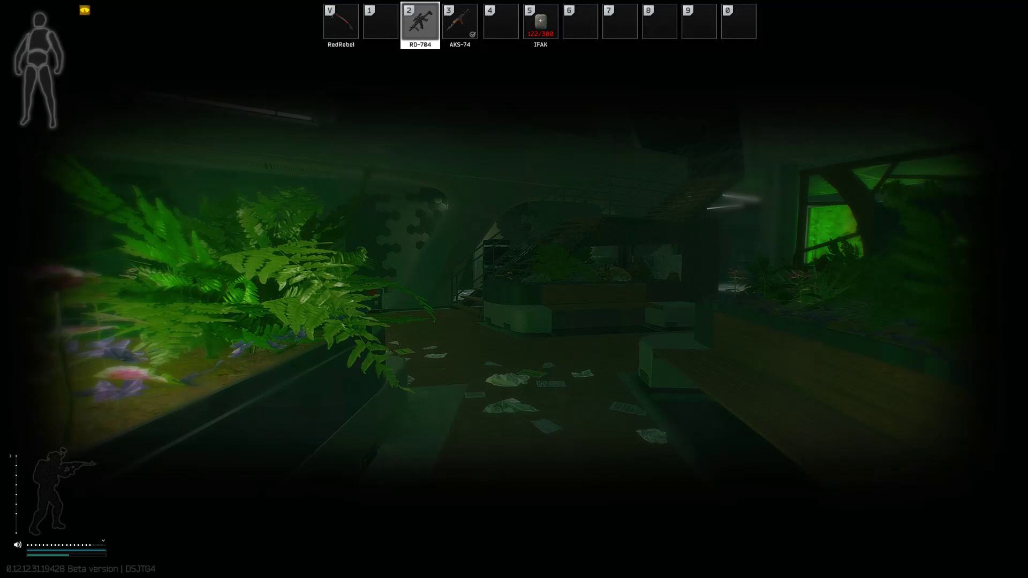
{"action": "key", "text": "w"}
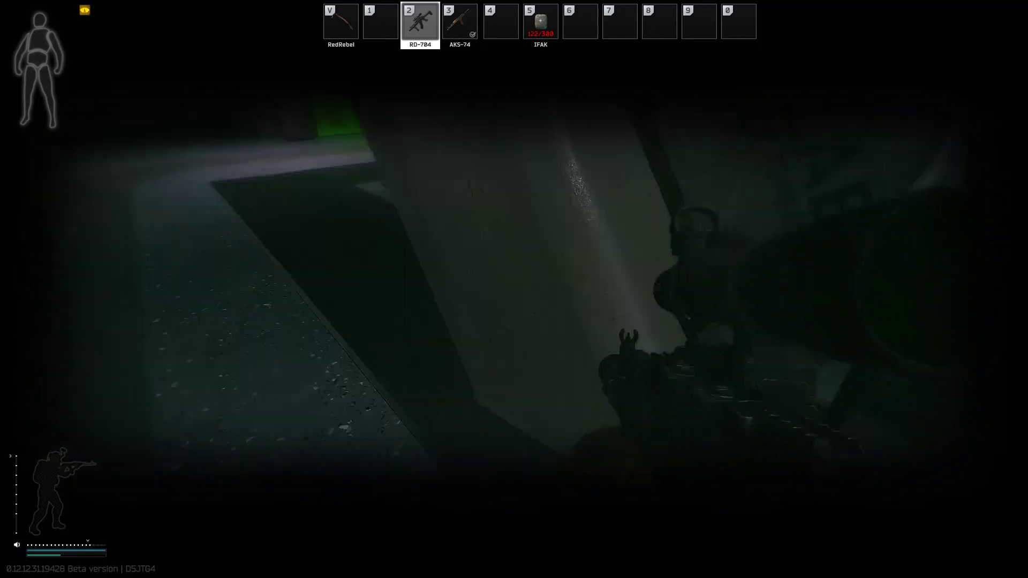
- Pass through the dark offices and lab hall into the dark room beyond the double doors
{"action": "key", "text": "w"}
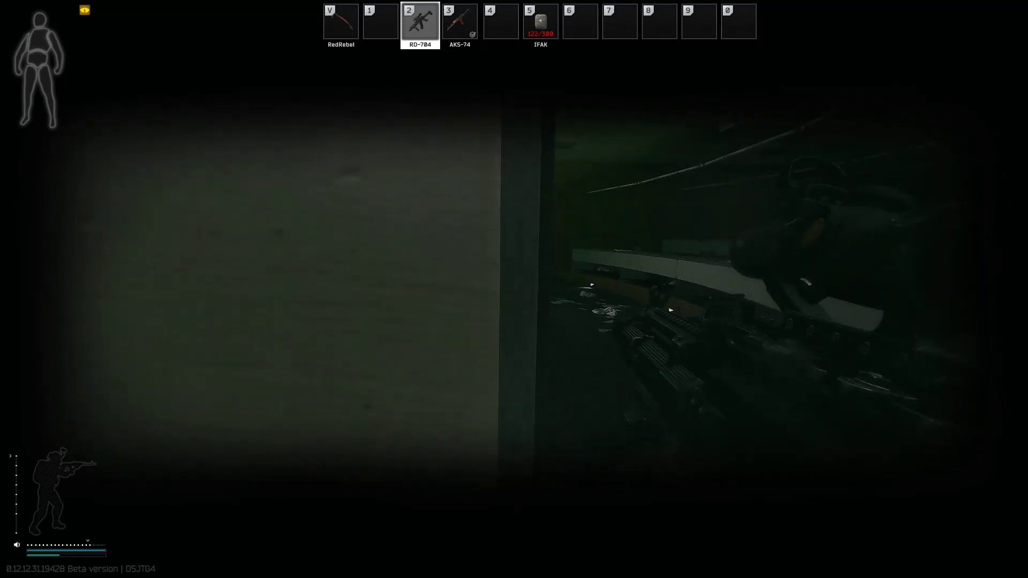
{"action": "key", "text": "w"}
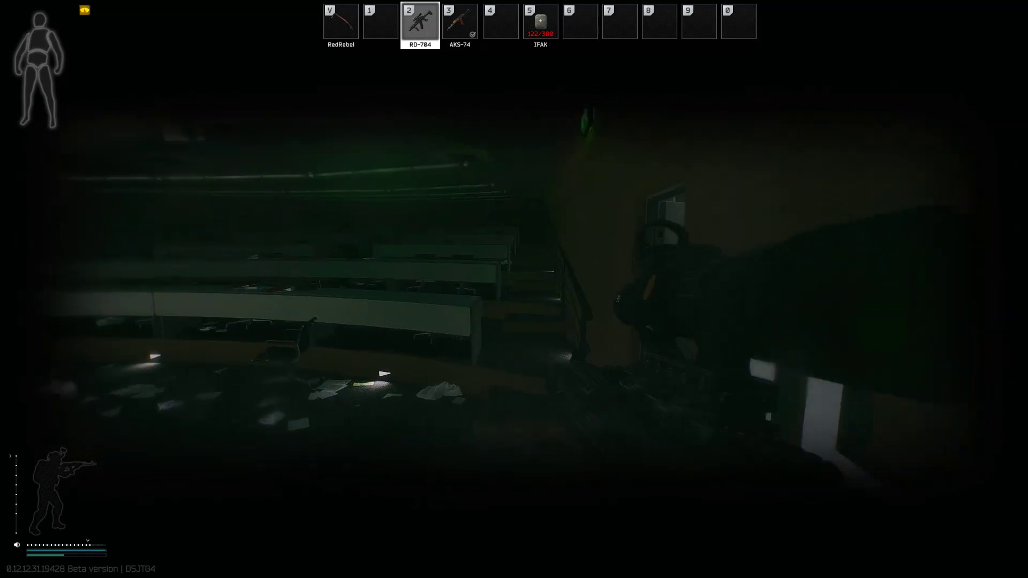
{"action": "key", "text": "w"}
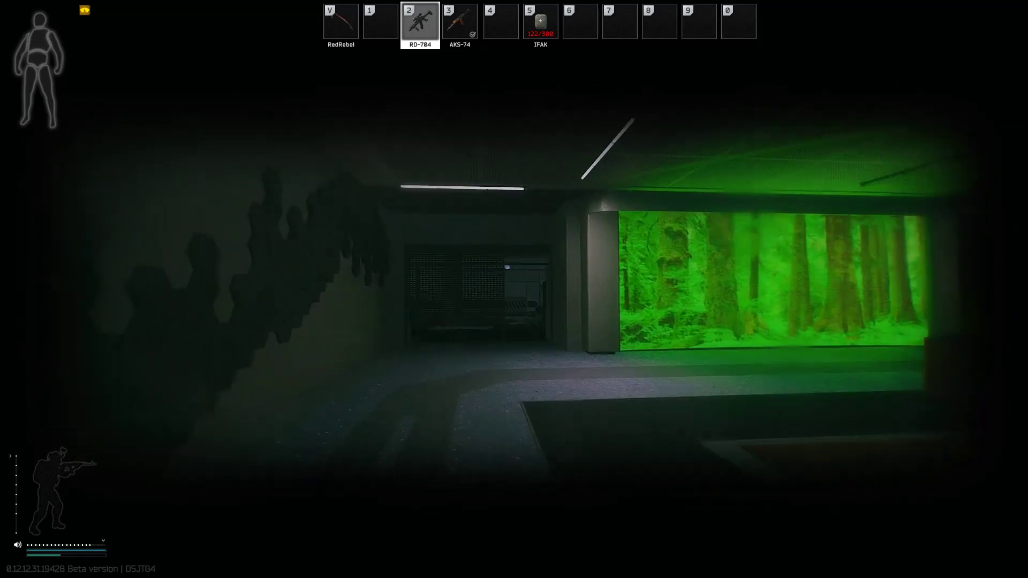
{"action": "key", "text": "w"}
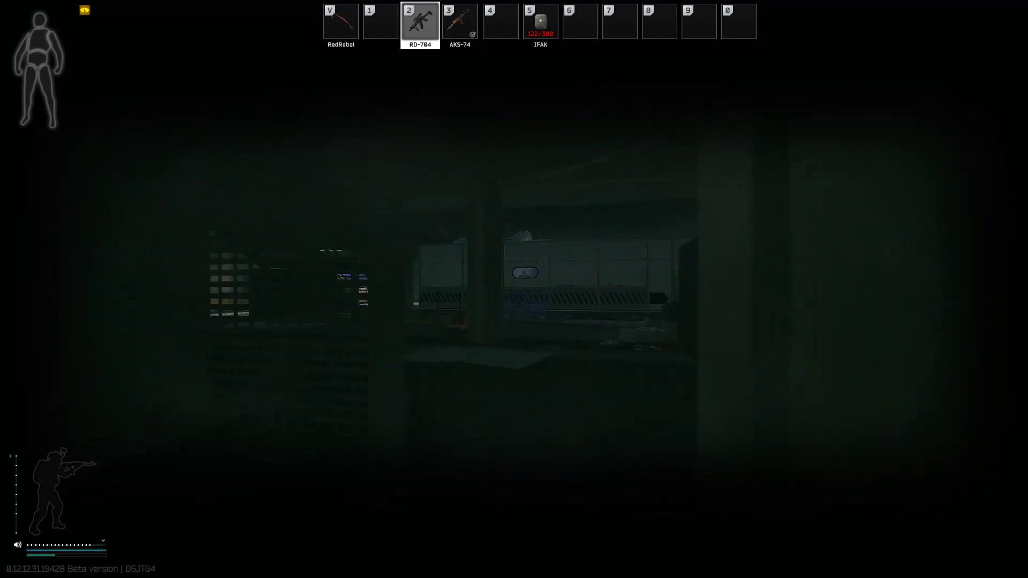
{"action": "key", "text": "w"}
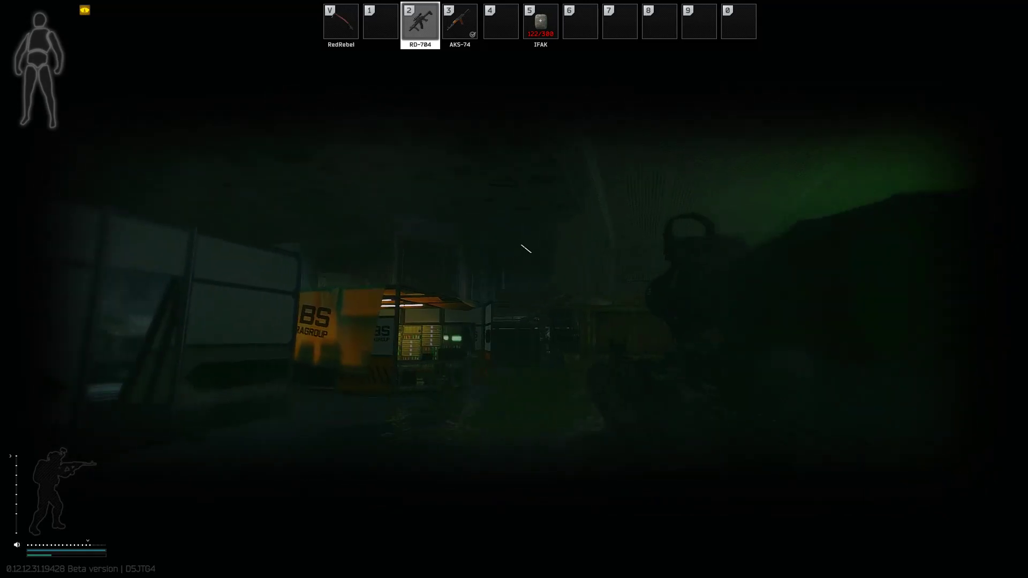
{"action": "key", "text": "w"}
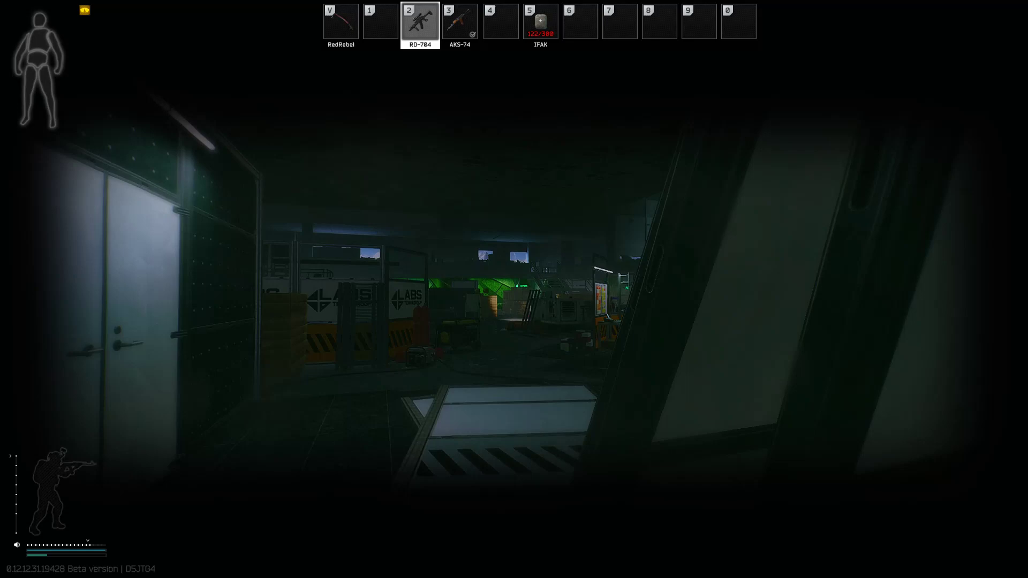
{"action": "key", "text": "w"}
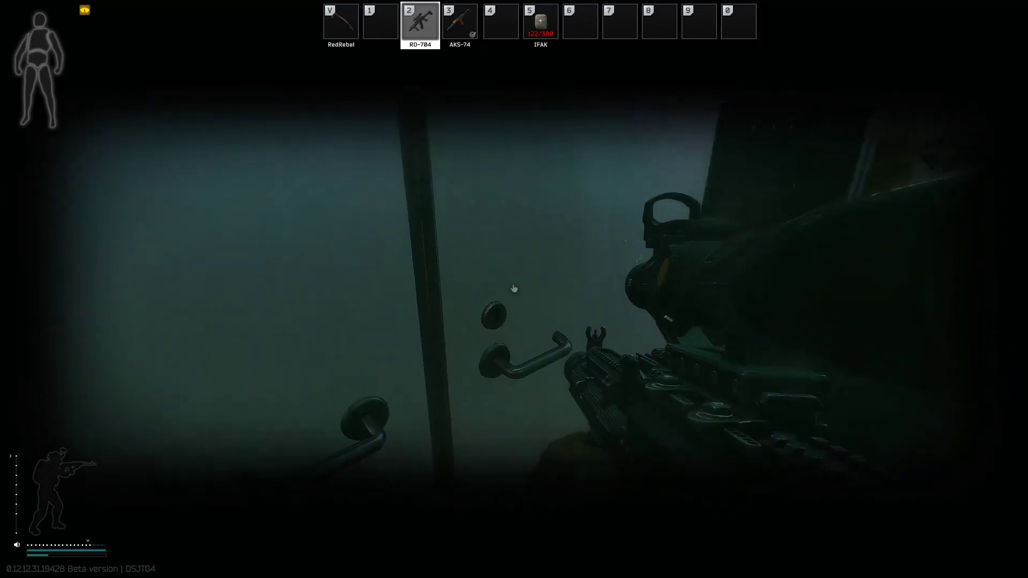
{"action": "key", "text": "w"}
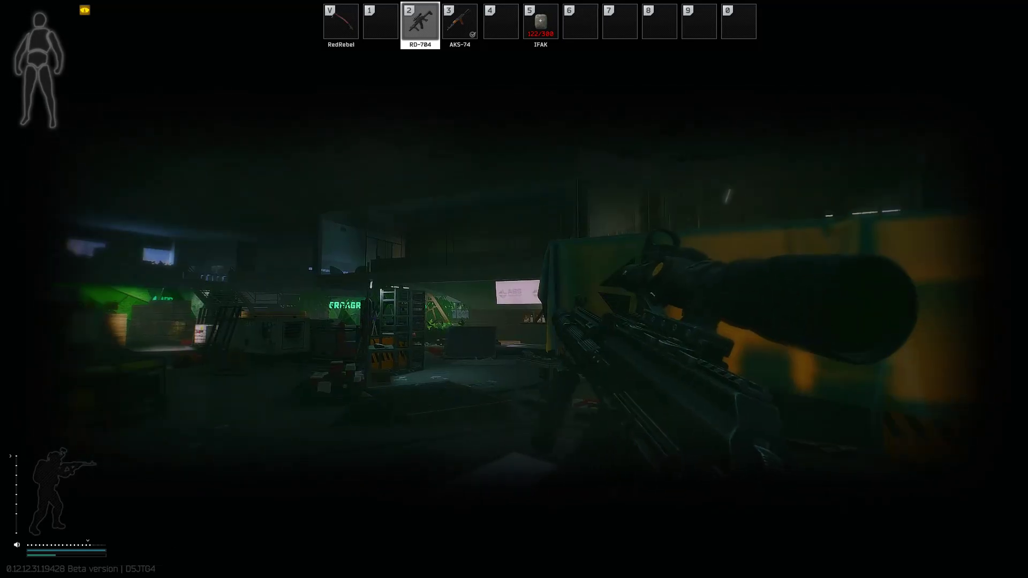
{"action": "key", "text": "w"}
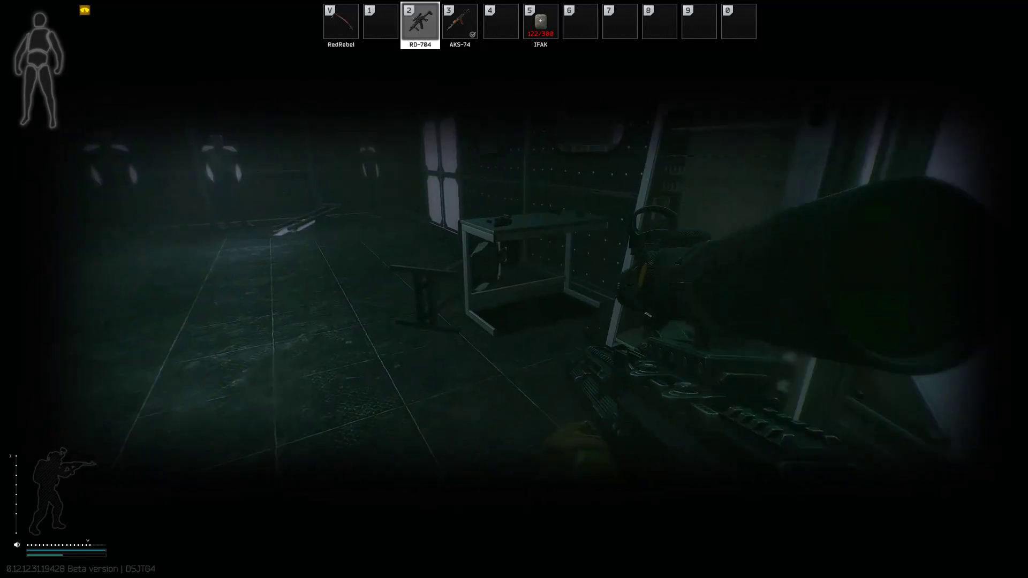
- Take the table item and open the weapon box holding an Iskra ration, PS rounds and SV muzzle brake
{"action": "key", "text": "w"}
{"action": "key", "text": "f"}
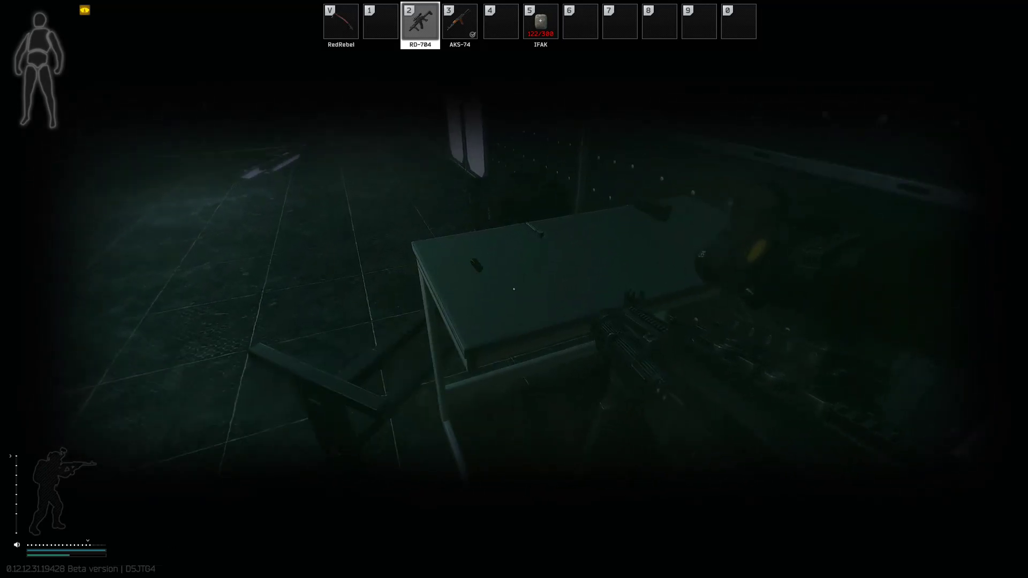
{"action": "key", "text": "f"}
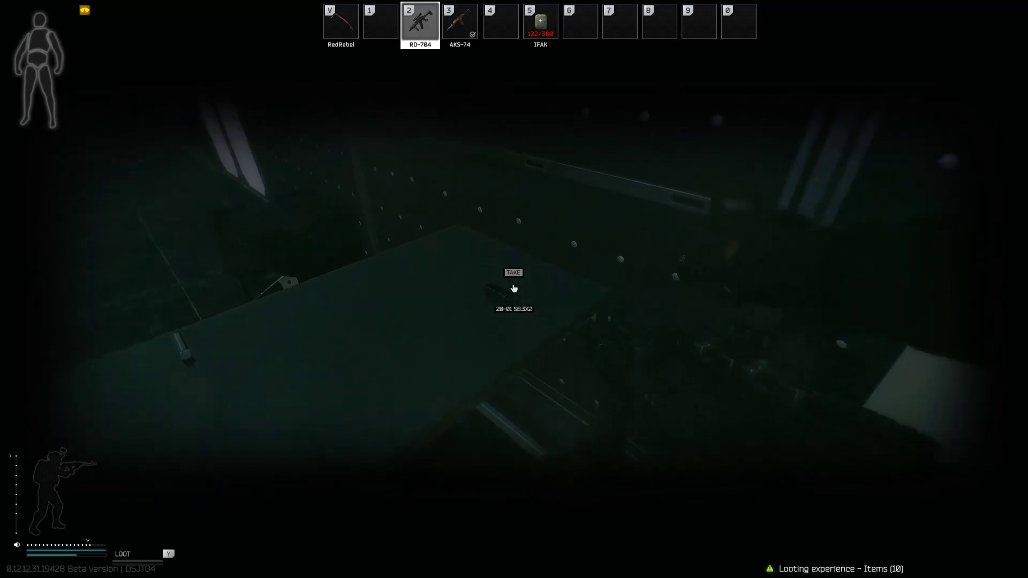
{"action": "key", "text": "w"}
{"action": "key", "text": "w"}
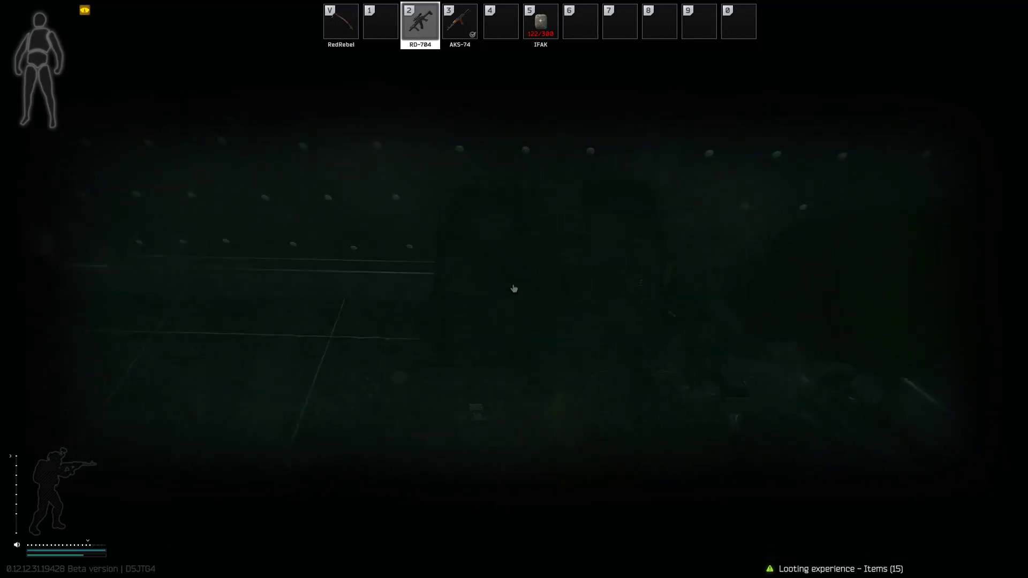
{"action": "key", "text": "f"}
{"action": "scroll", "coordinate": [563, 265], "scroll_direction": "down", "scroll_amount": 3}
{"action": "scroll", "coordinate": [563, 266], "scroll_direction": "down", "scroll_amount": 3}
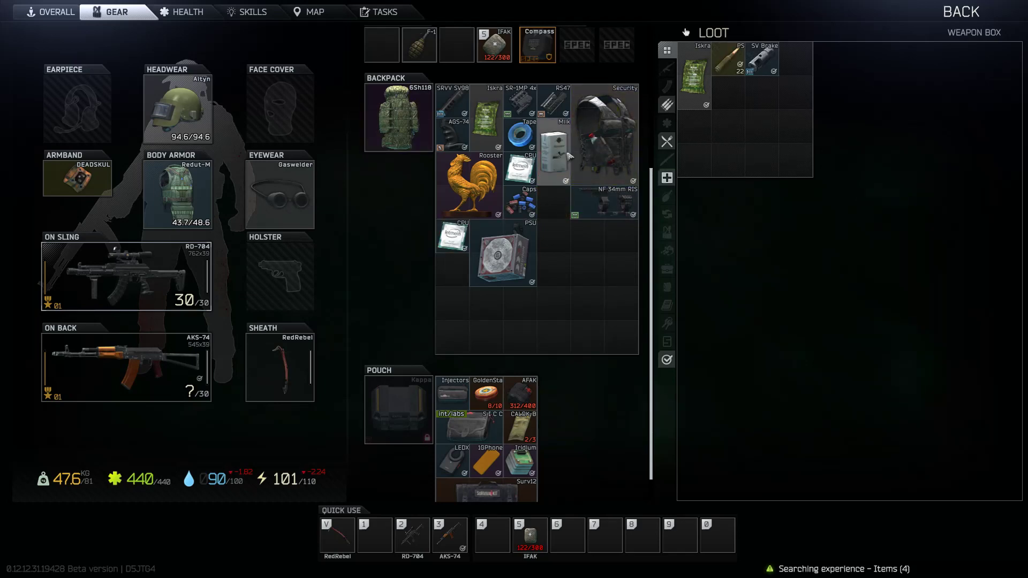
- Leave the loot window and search the next weapon box for its Viper AR15 part
{"action": "key", "text": "Tab"}
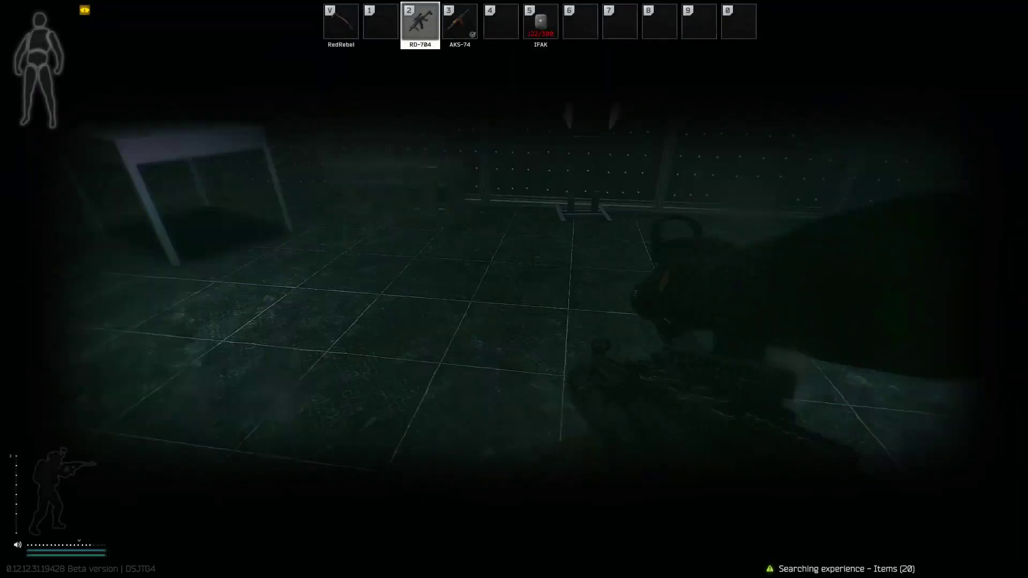
{"action": "key", "text": "f"}
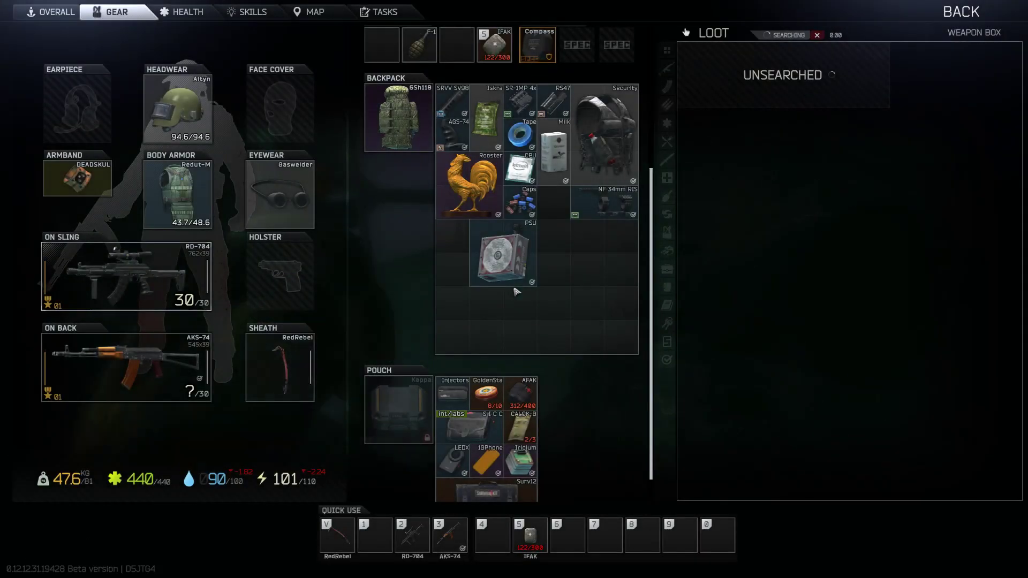
{"action": "left_click_drag", "start_coordinate": [477, 257], "coordinate": [478, 258]}
{"action": "scroll", "coordinate": [515, 281], "scroll_direction": "up", "scroll_amount": 3}
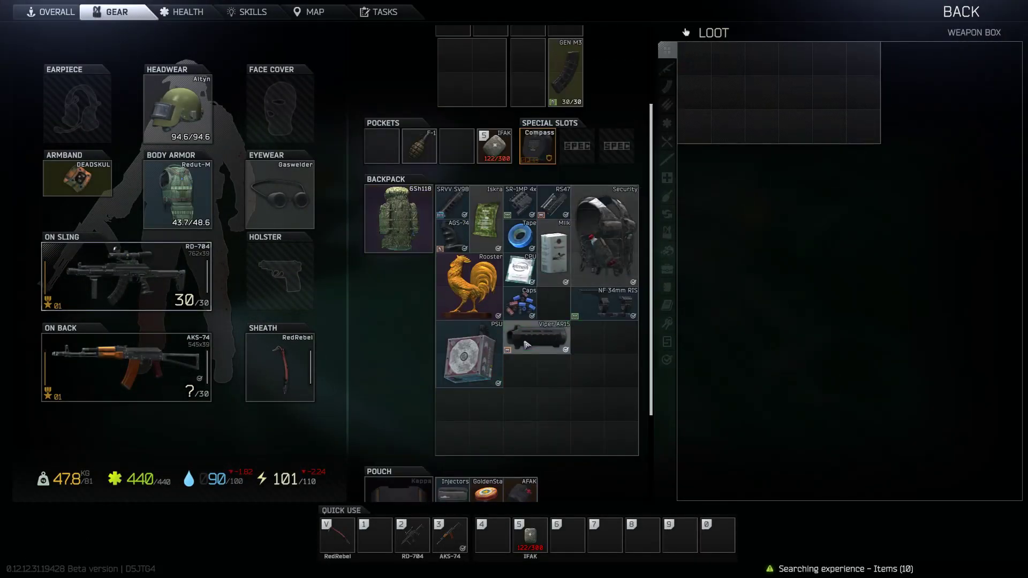
- Loot another loose item for looting experience and reach the small desk office
{"action": "key", "text": "Tab"}
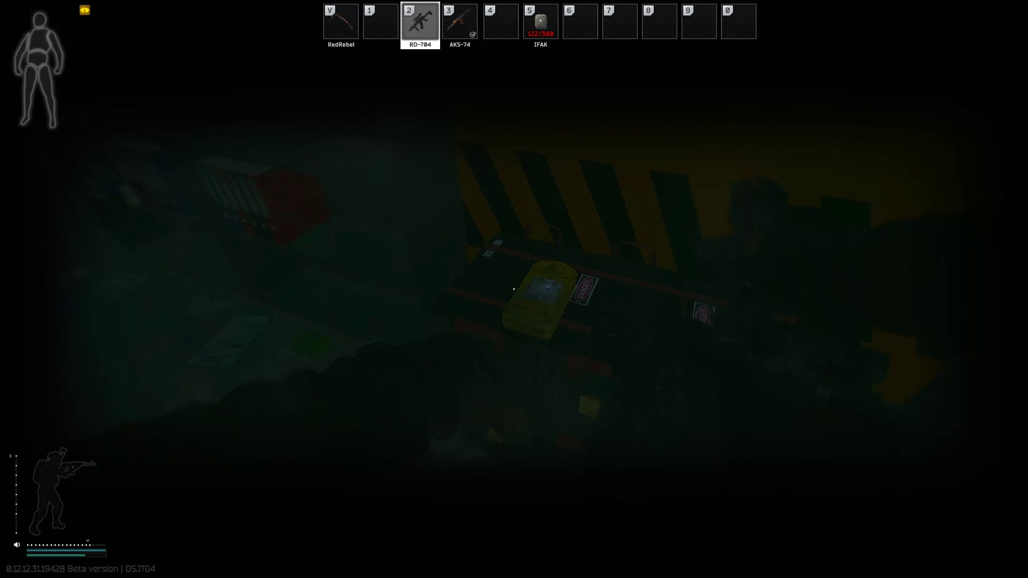
{"action": "key", "text": "f"}
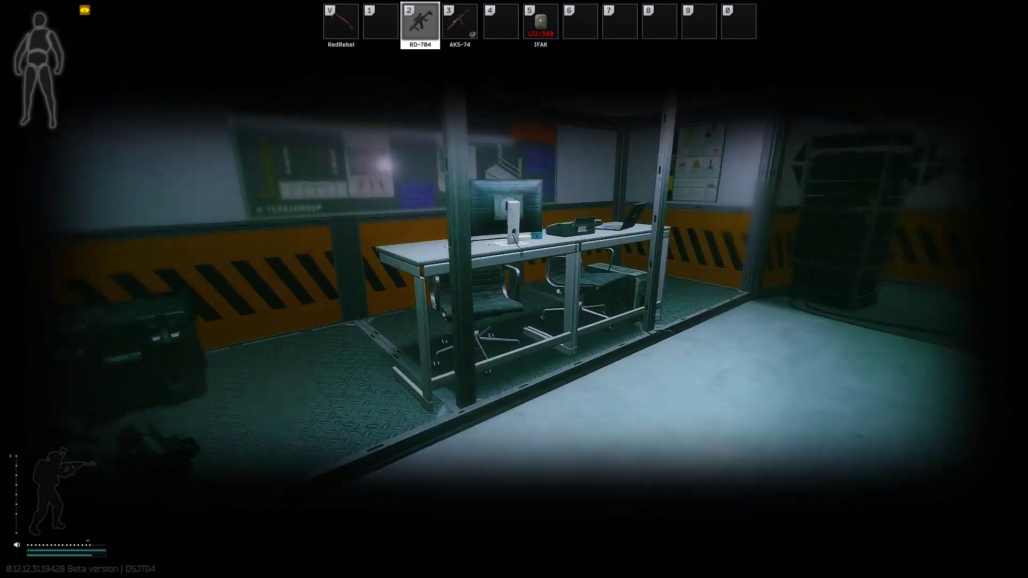
- Search the desk-side weapon box, inspect the Altyn helmet and move the X-47 magazine to the rig
{"action": "key", "text": "f"}
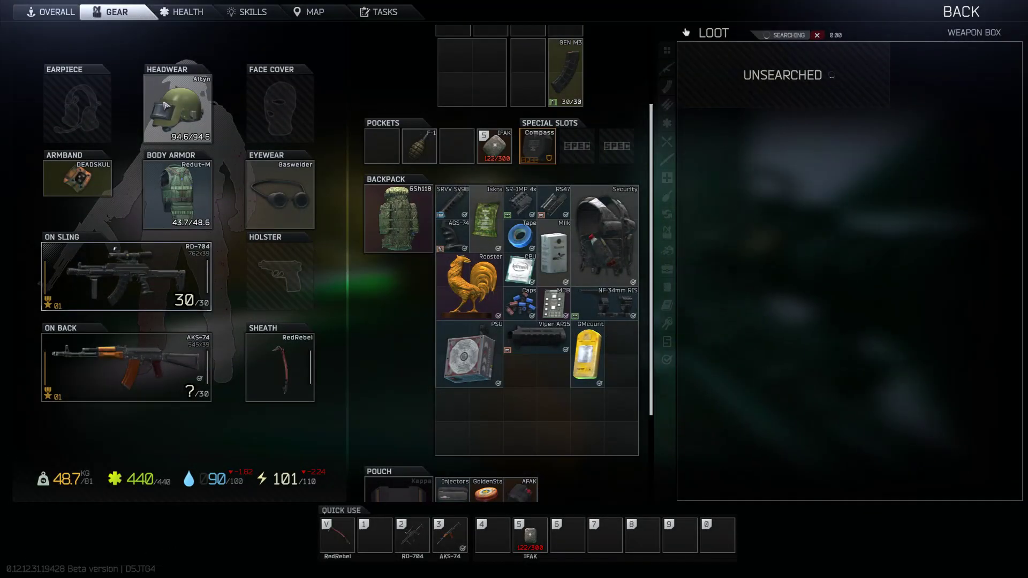
{"action": "double_click", "coordinate": [177, 104]}
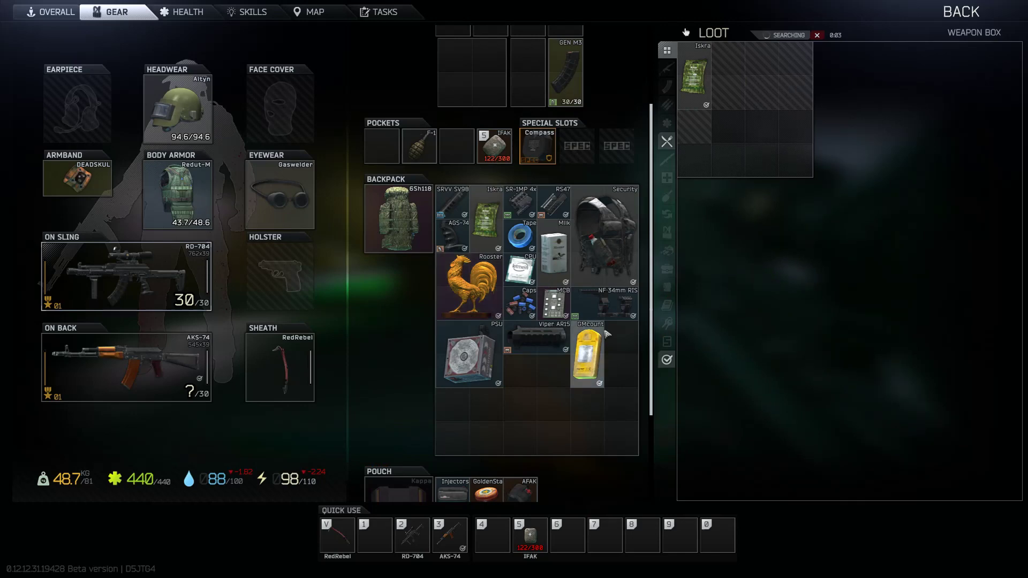
{"action": "left_click", "coordinate": [730, 77], "text": "ctrl"}
{"action": "scroll", "coordinate": [502, 347], "scroll_direction": "up", "scroll_amount": 3}
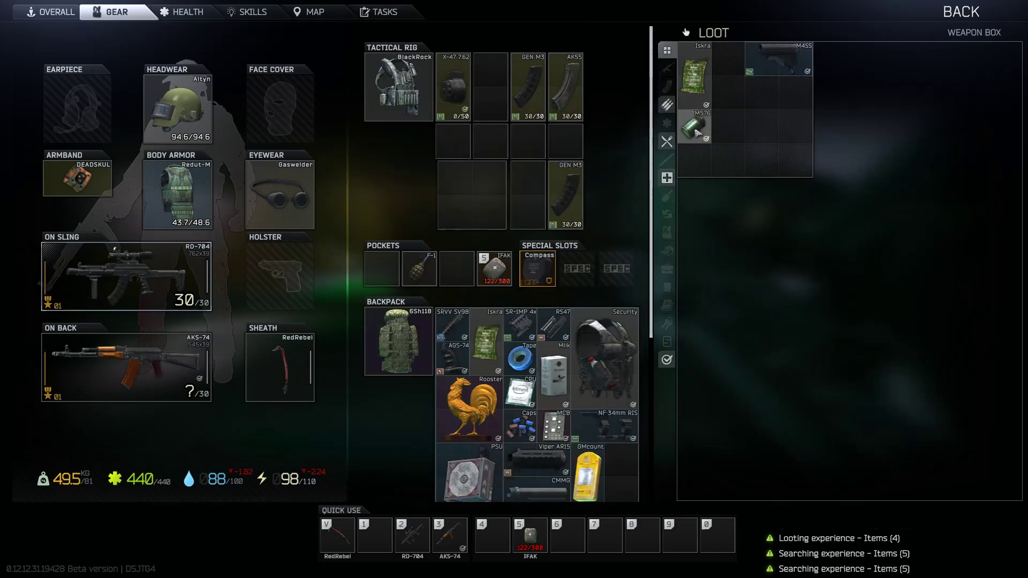
- Leave the loot screen and yellow tent, then cross the lab room into the large planter hall
{"action": "key", "text": "Tab"}
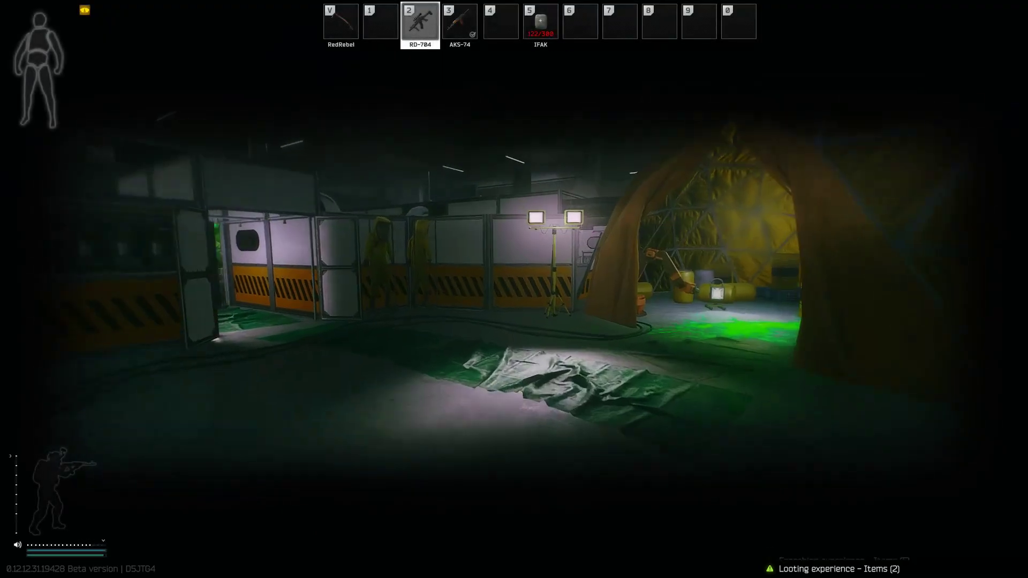
{"action": "key", "text": "w"}
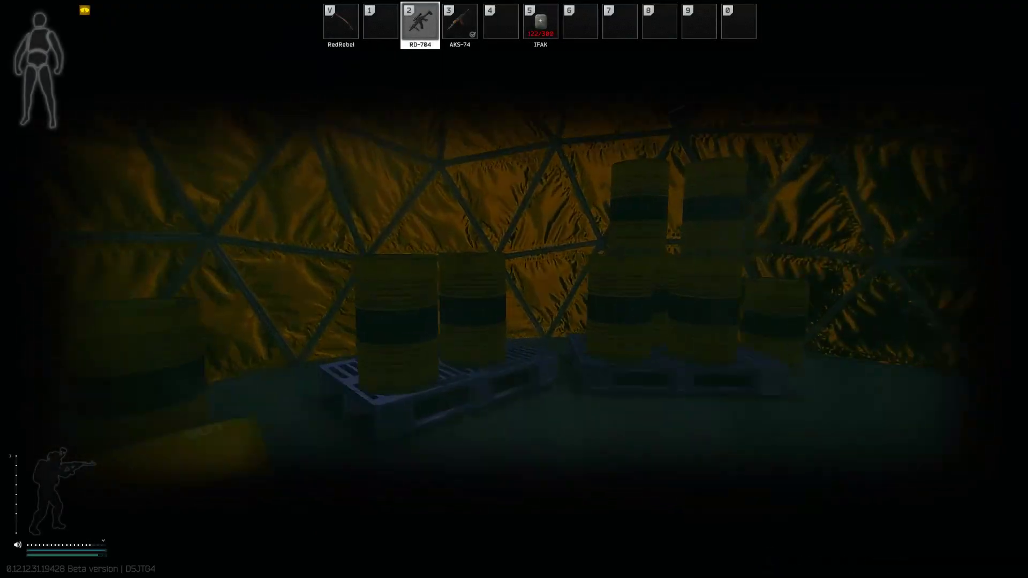
{"action": "key", "text": "w"}
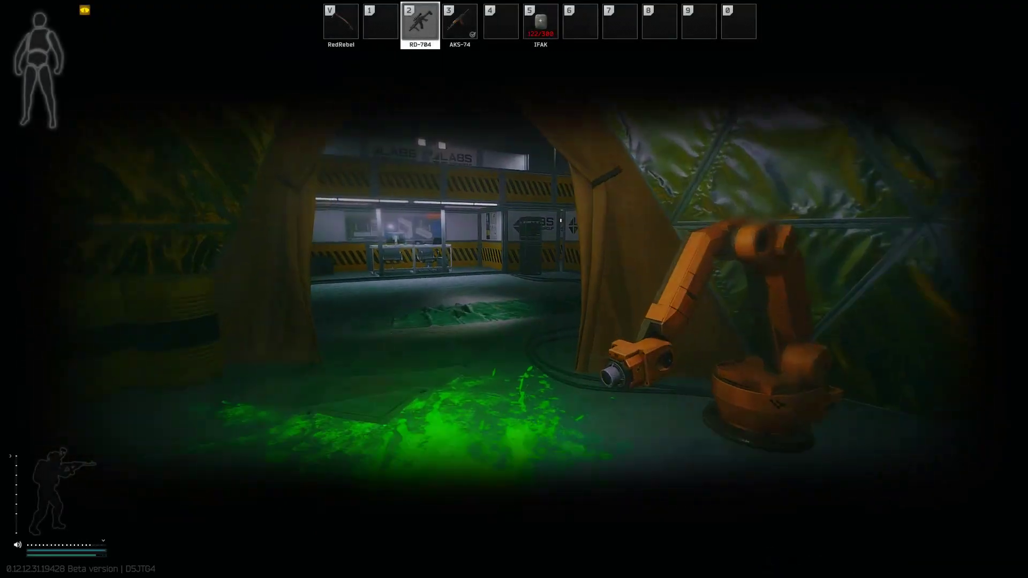
{"action": "key", "text": "w"}
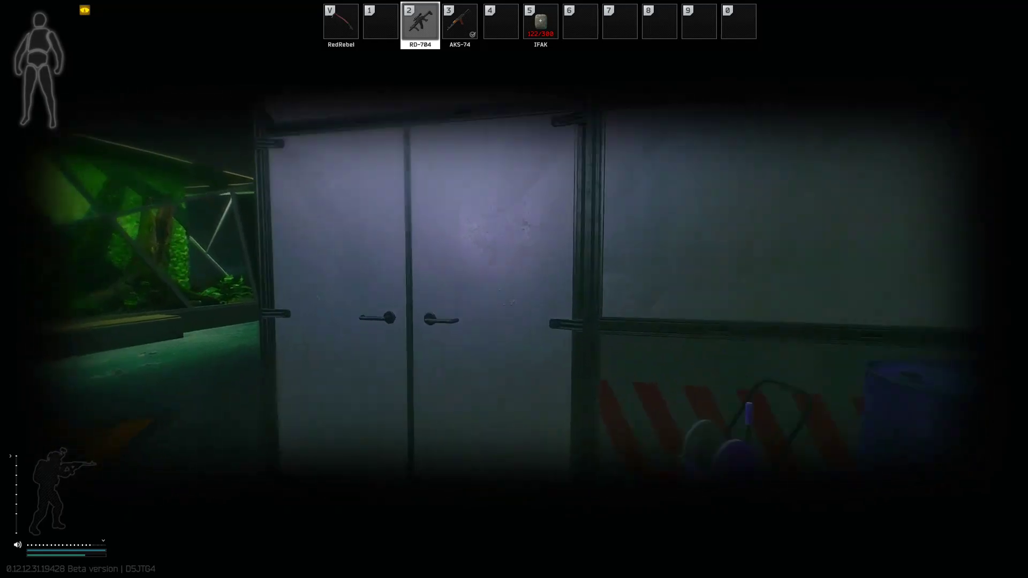
{"action": "key", "text": "w"}
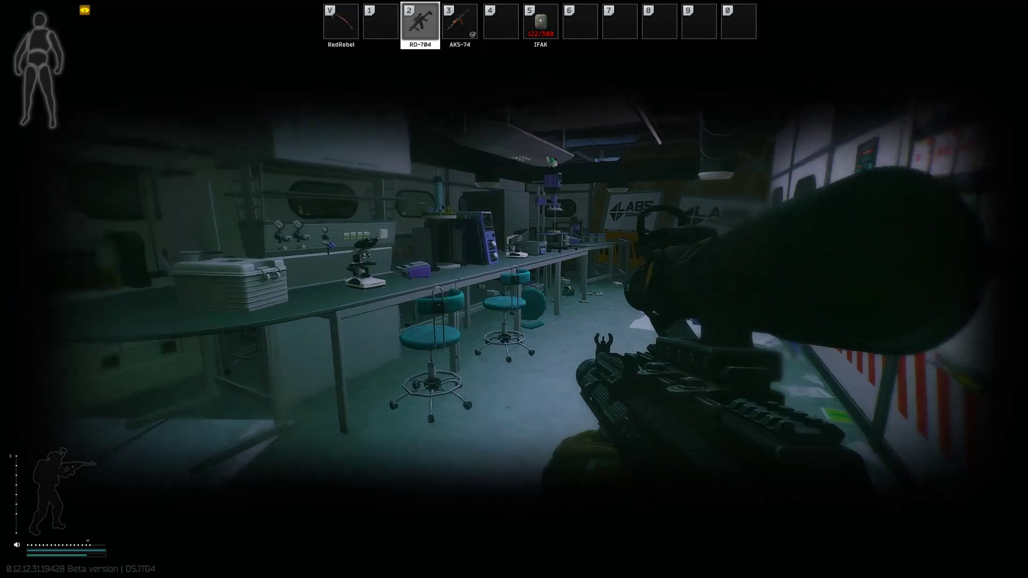
{"action": "key", "text": "w"}
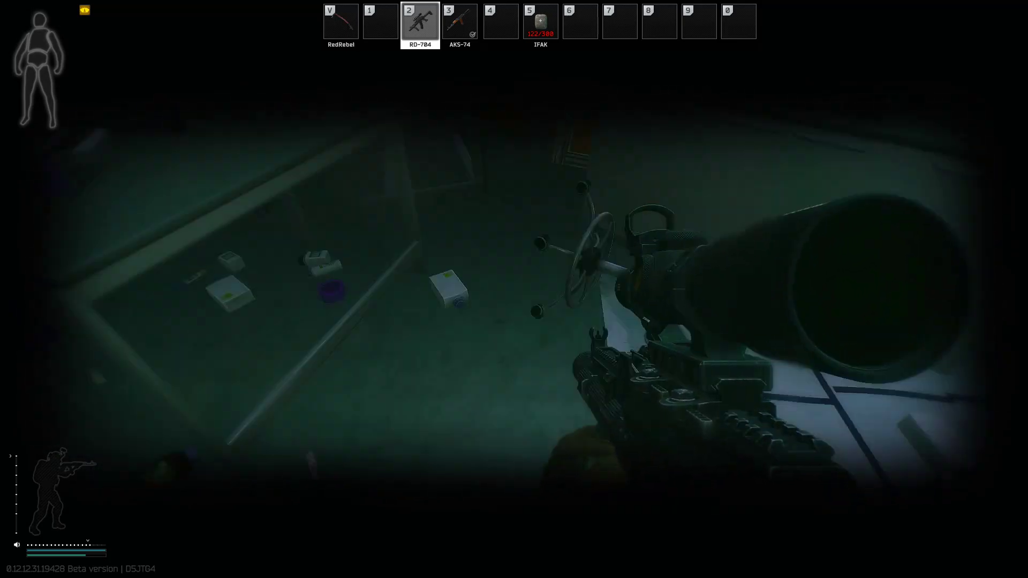
{"action": "key", "text": "w"}
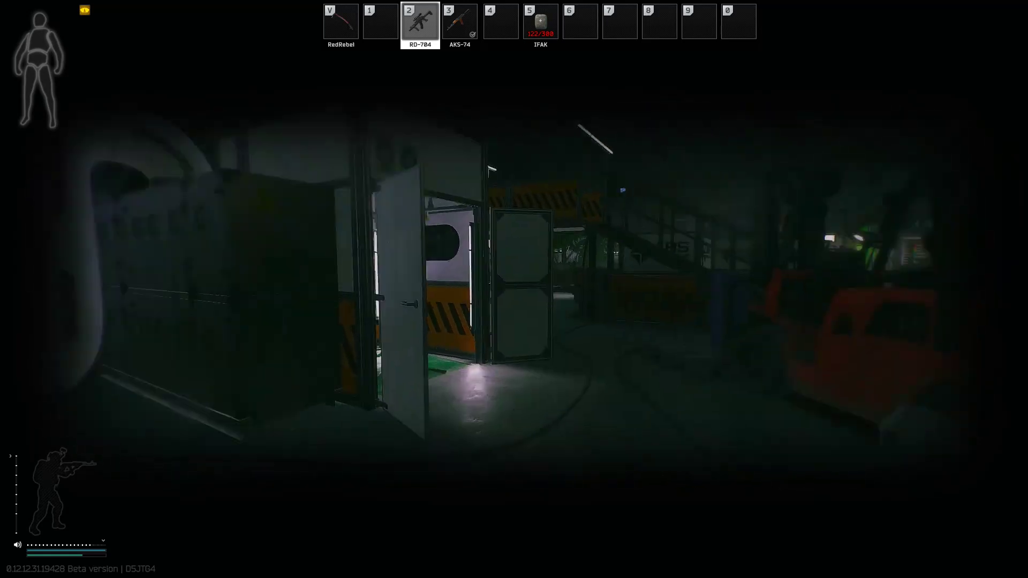
{"action": "key", "text": "w"}
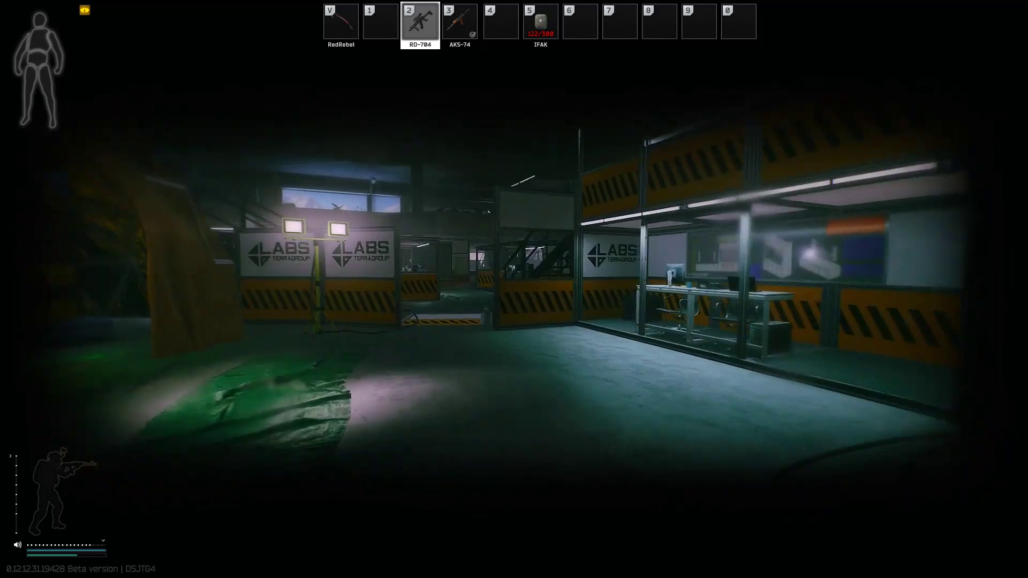
{"action": "key", "text": "w"}
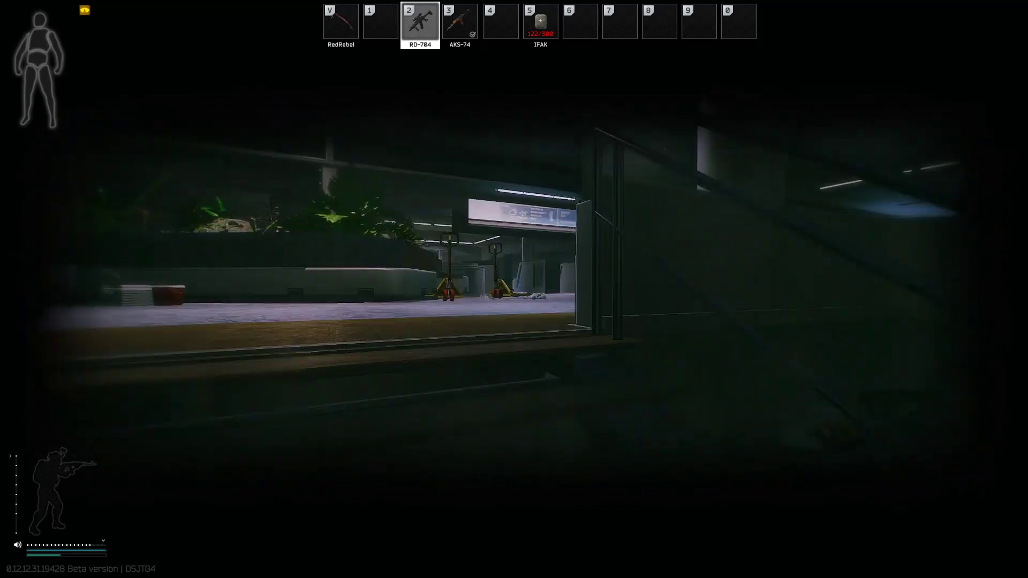
- Cross the conference room past the pillar and descend the stairs to the lab hall floor
{"action": "key", "text": "w"}
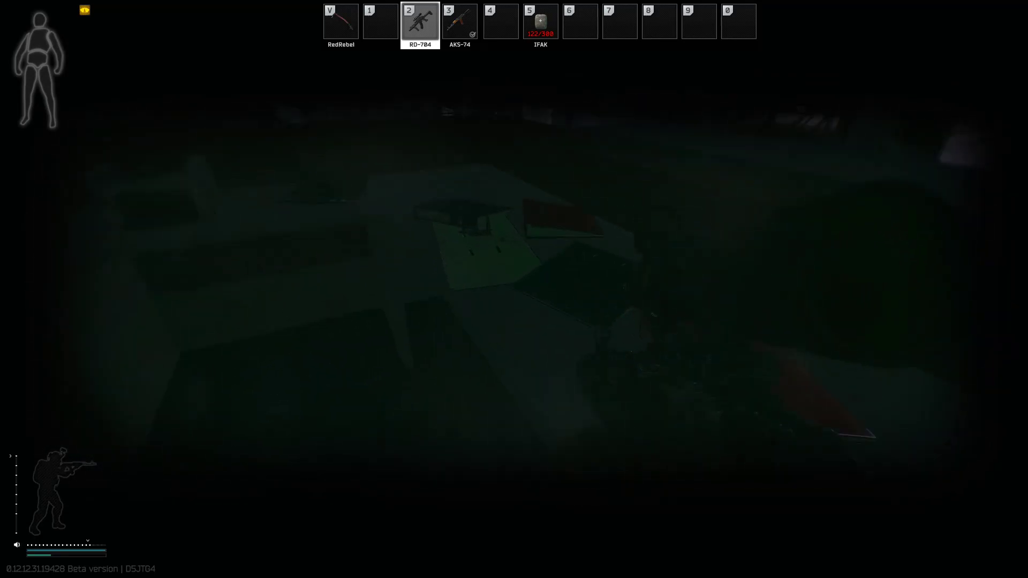
{"action": "key", "text": "w"}
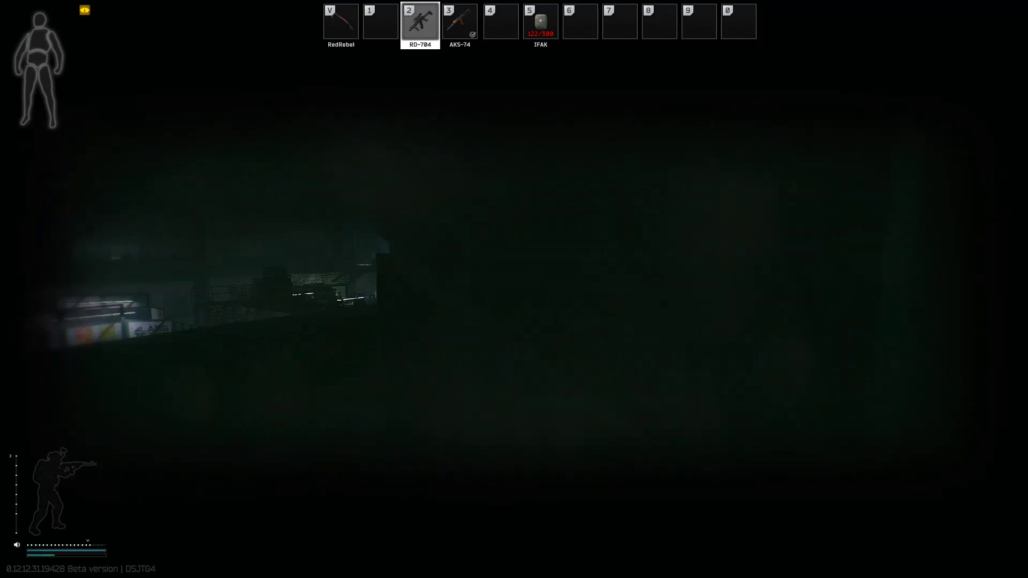
{"action": "key", "text": "w"}
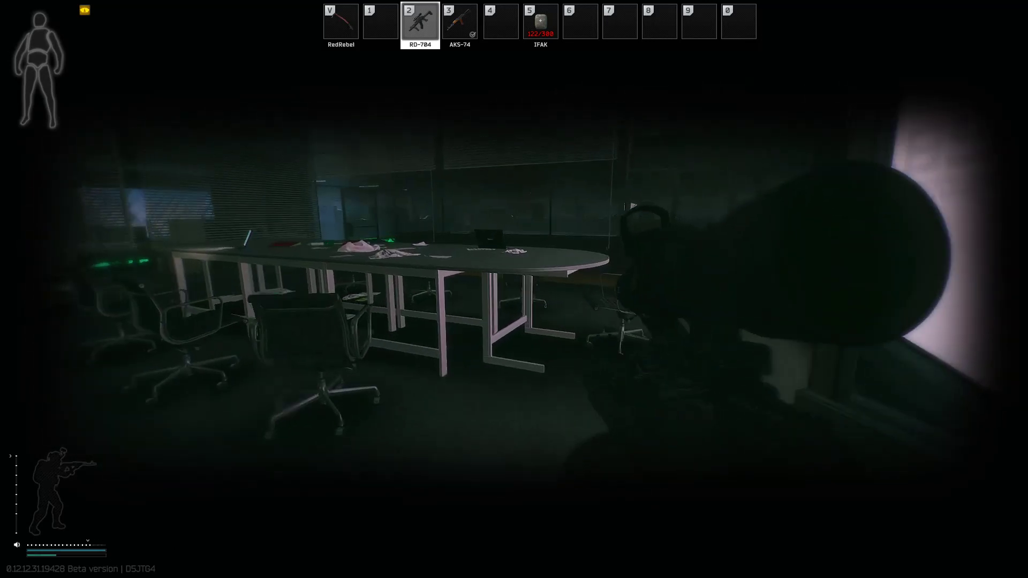
{"action": "key", "text": "w"}
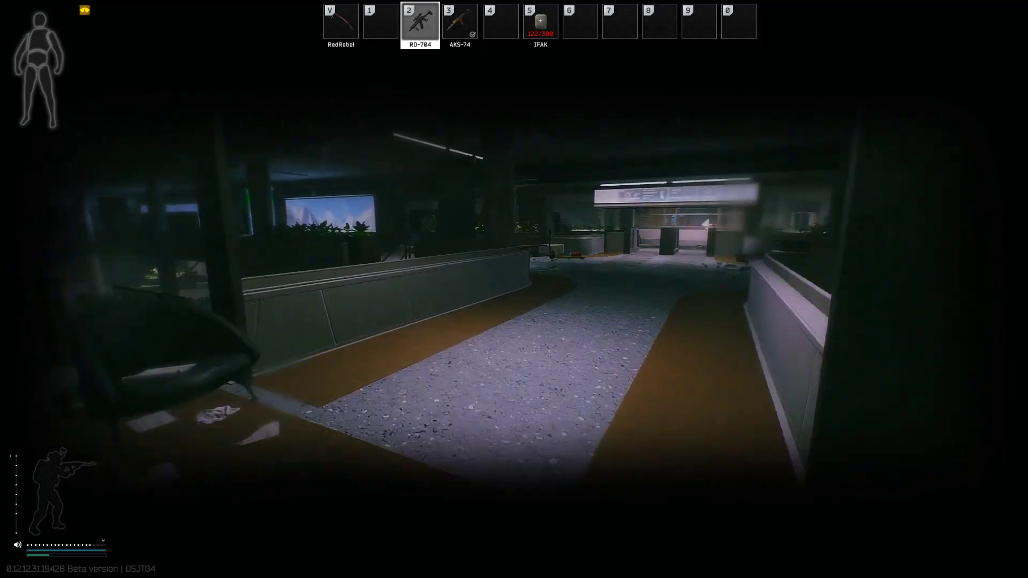
{"action": "key", "text": "w"}
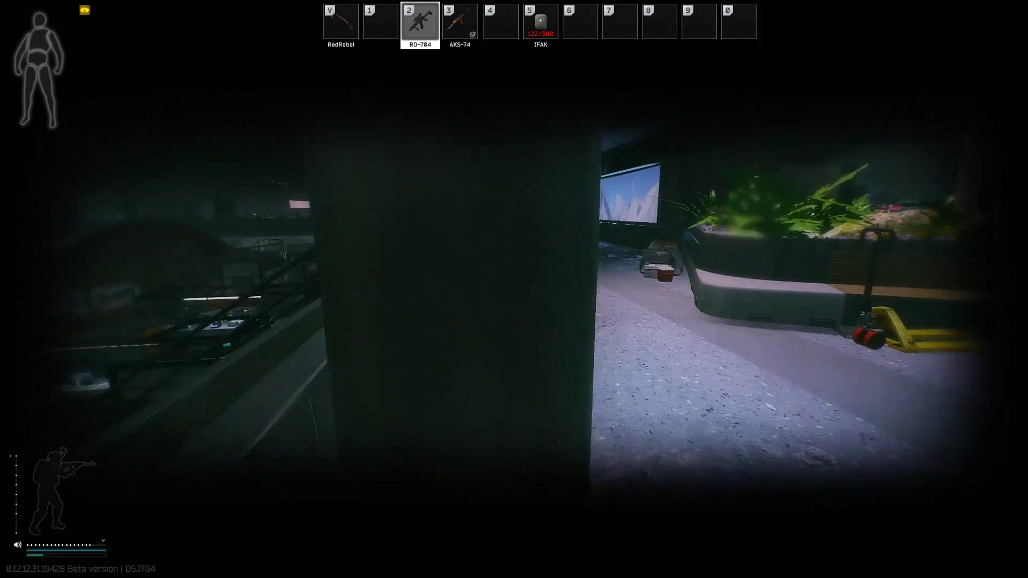
{"action": "key", "text": "w"}
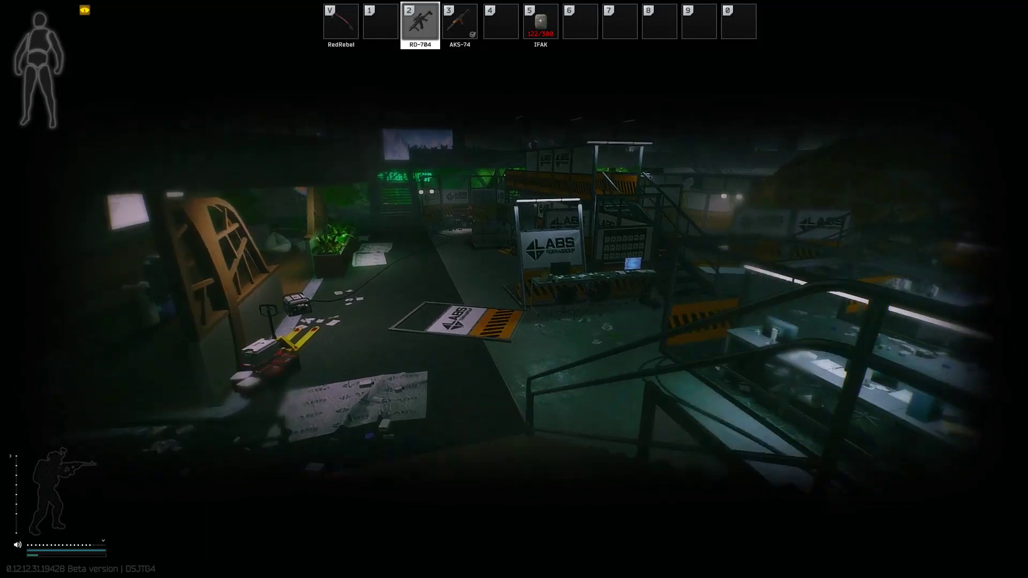
{"action": "key", "text": "w"}
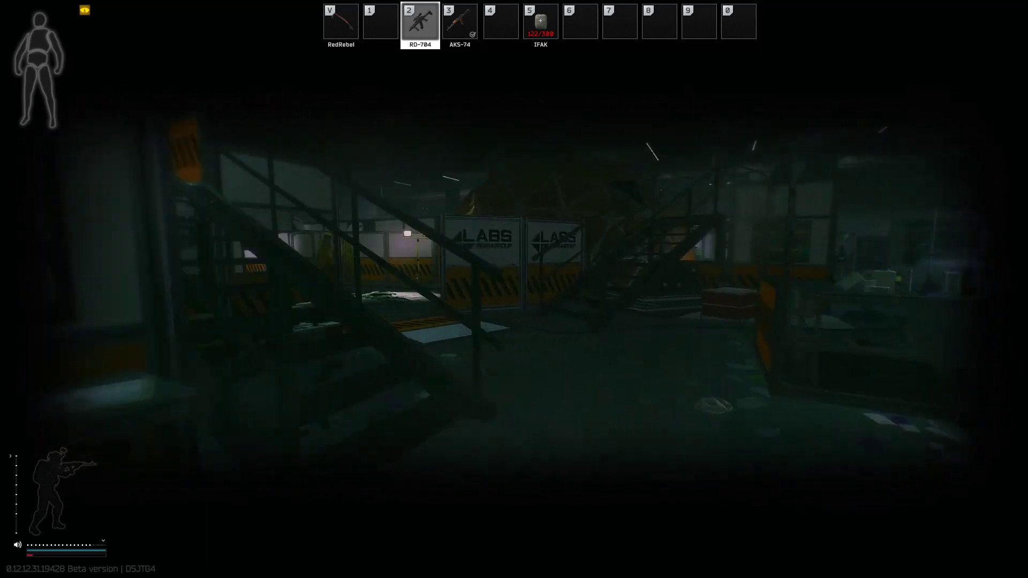
- Follow the corridor through the TERRAGROUP room, past the crate and planter toward the LABS corridor
{"action": "key", "text": "w"}
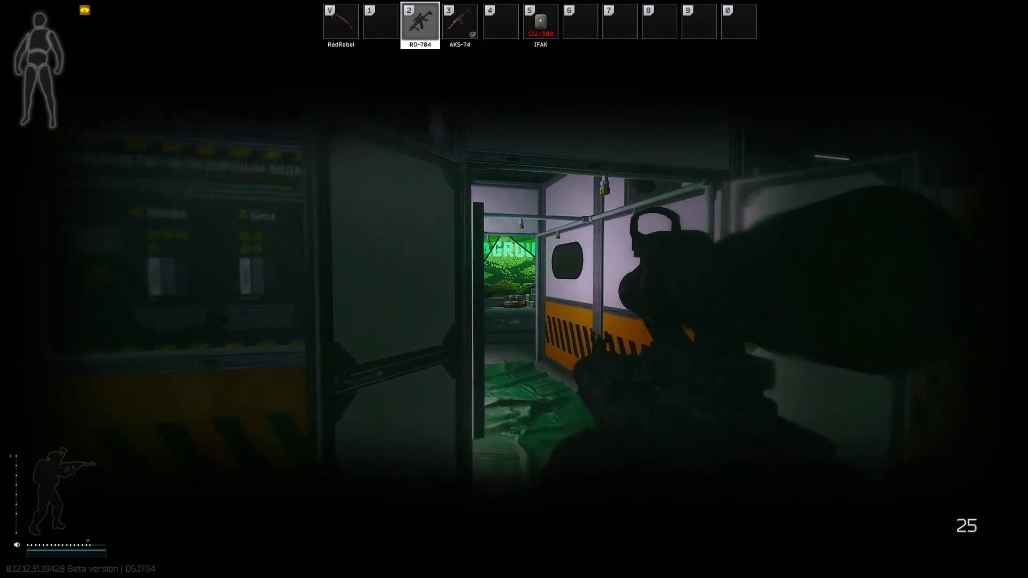
{"action": "key", "text": "w"}
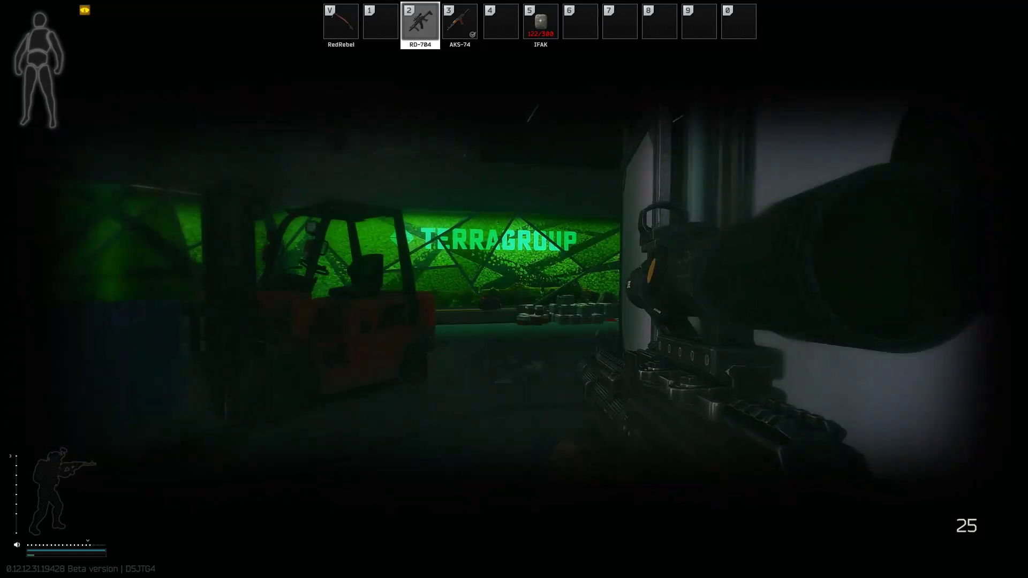
{"action": "key", "text": "w"}
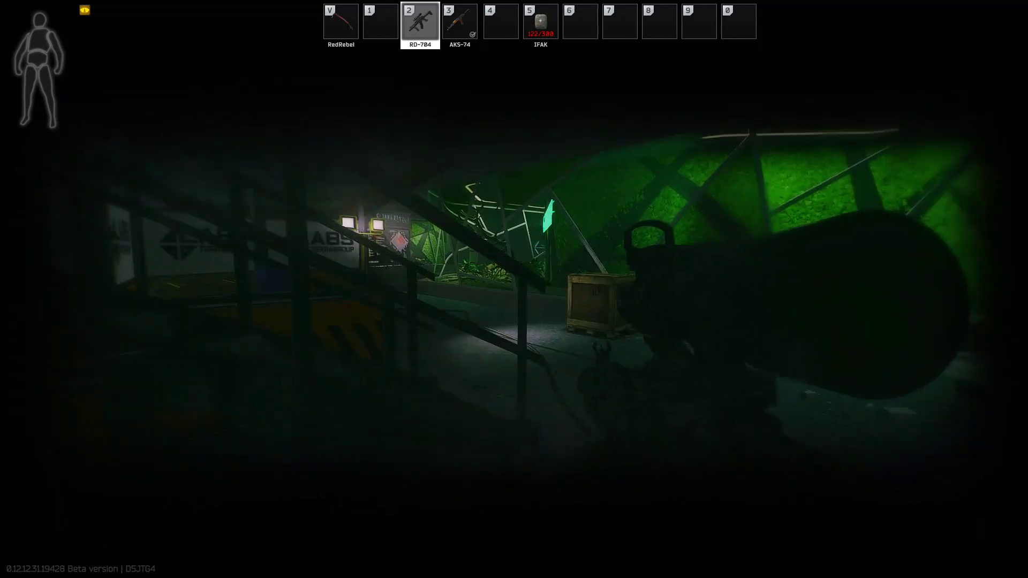
{"action": "key", "text": "w"}
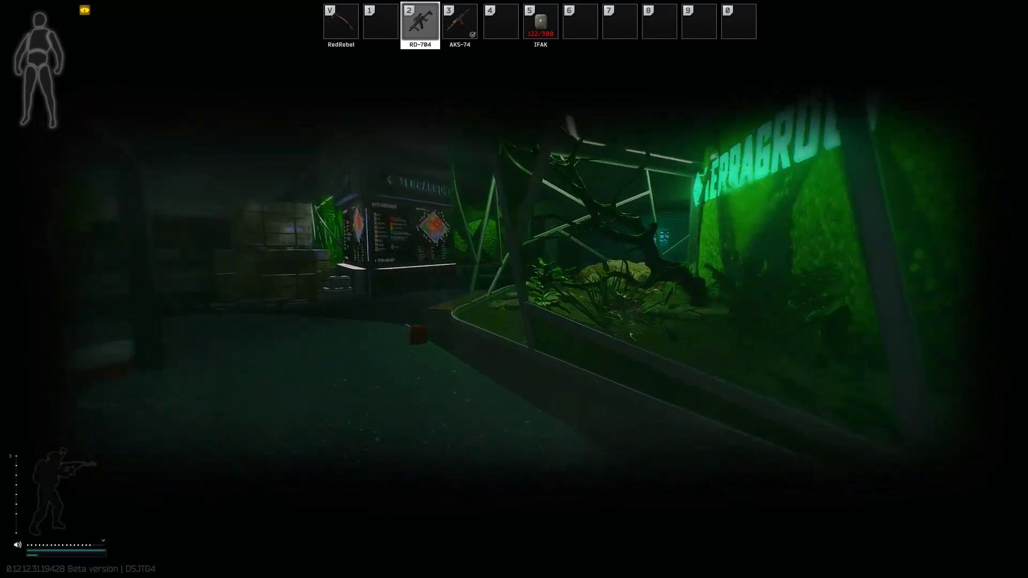
{"action": "key", "text": "w"}
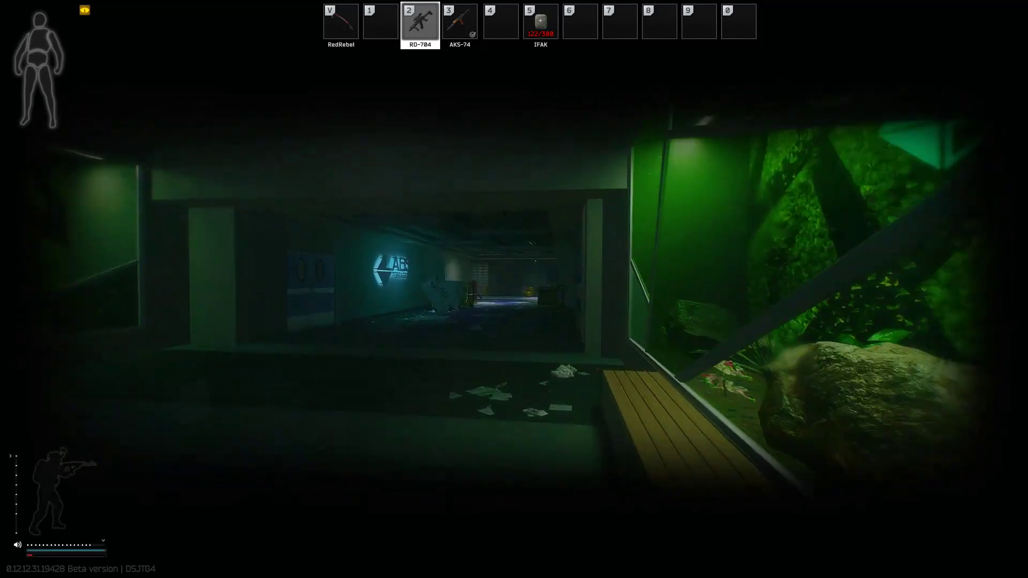